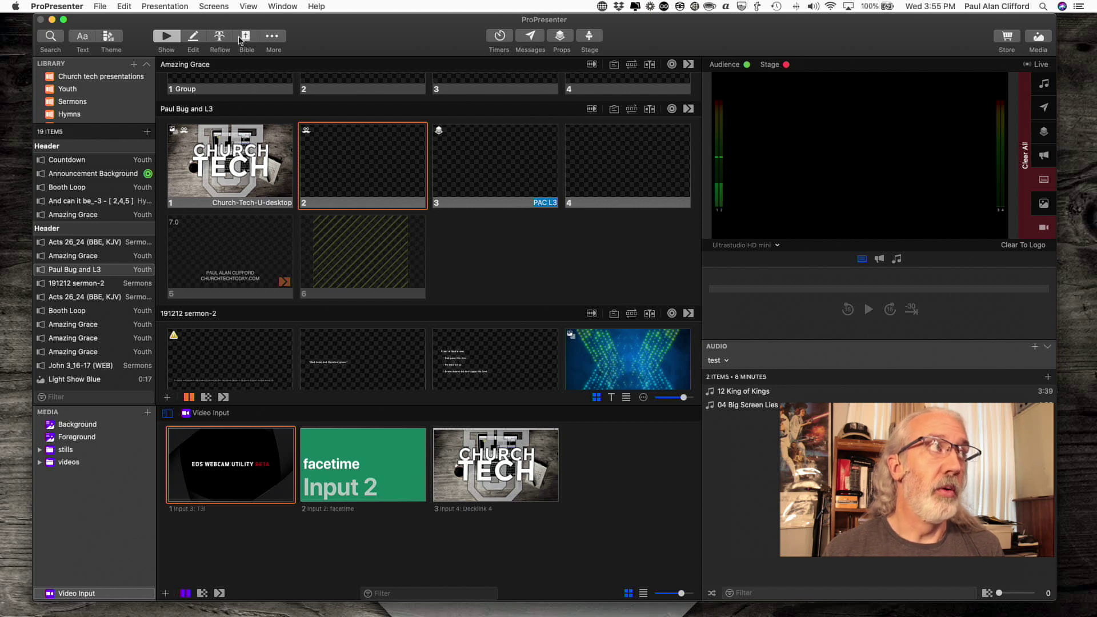
click(248, 42)
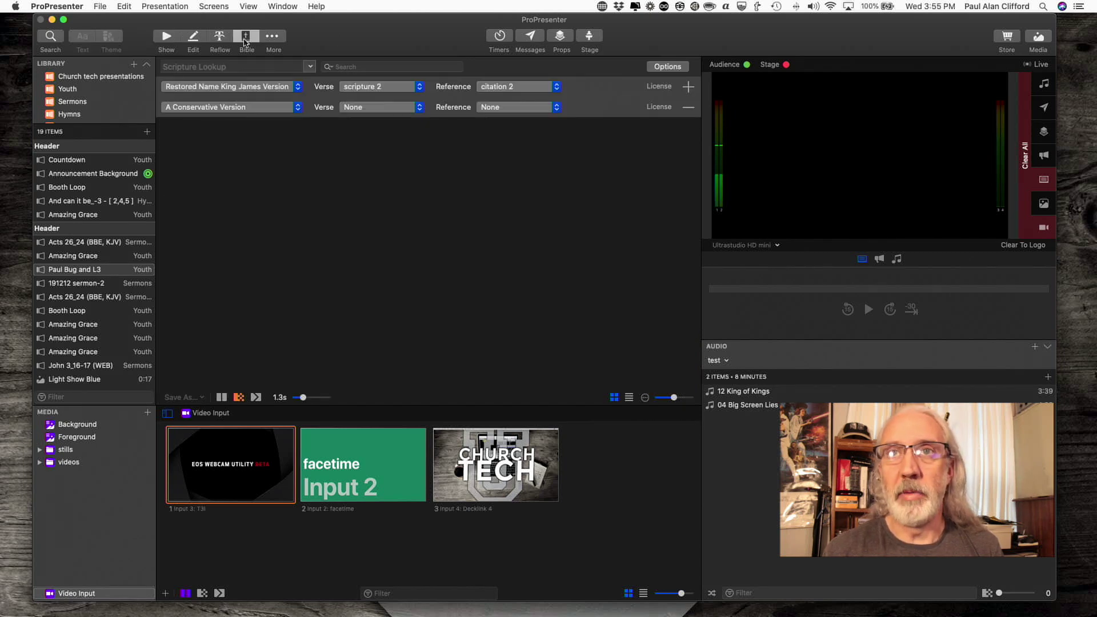
click(659, 67)
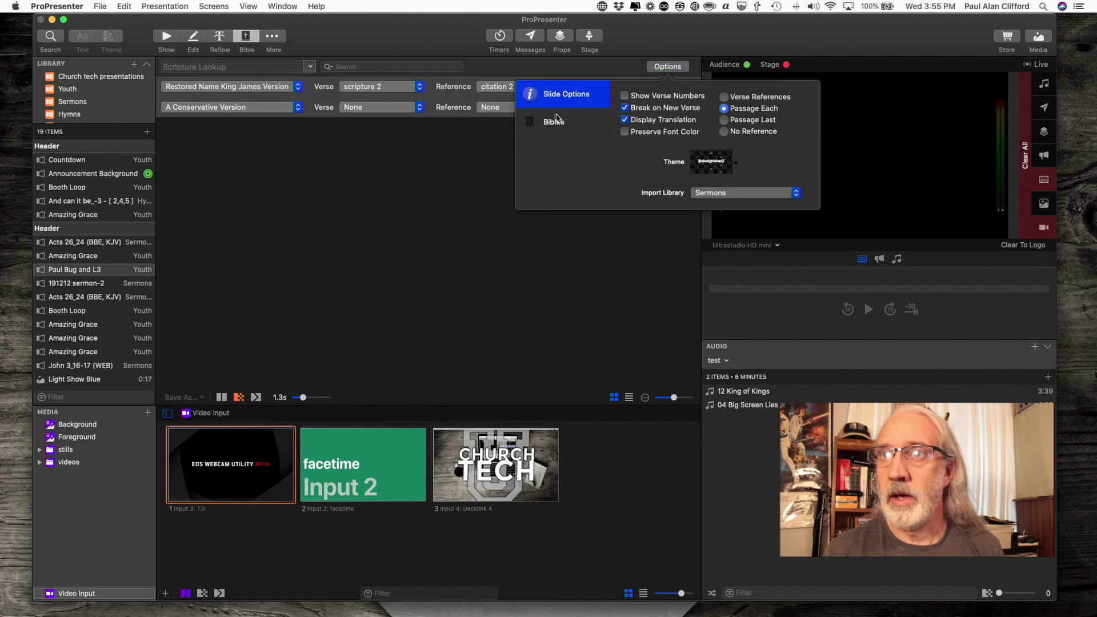
click(557, 124)
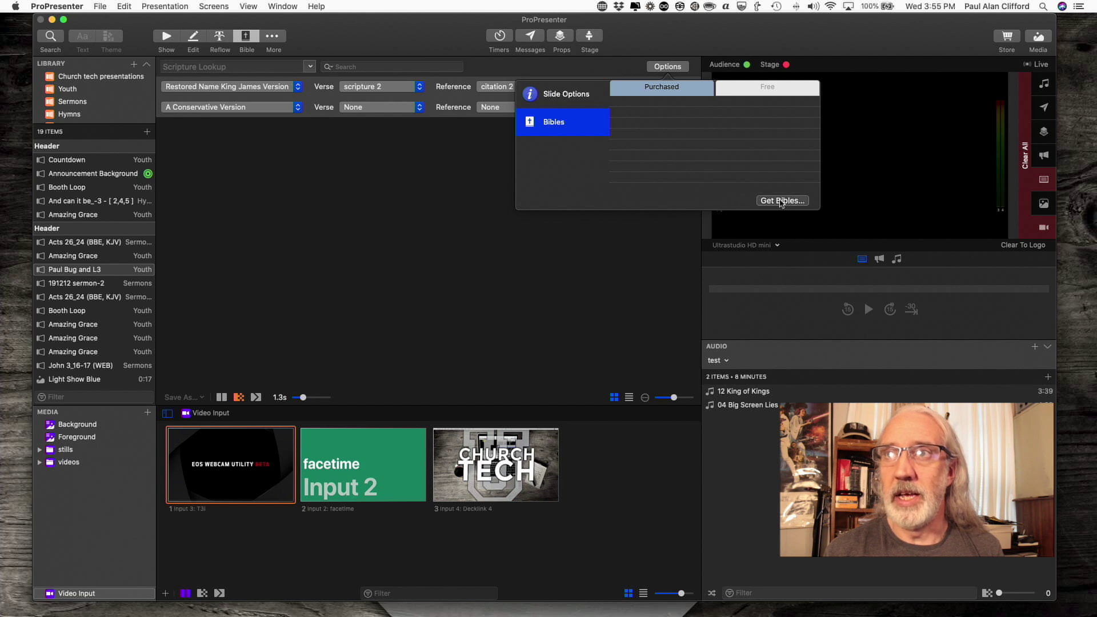
click(781, 202)
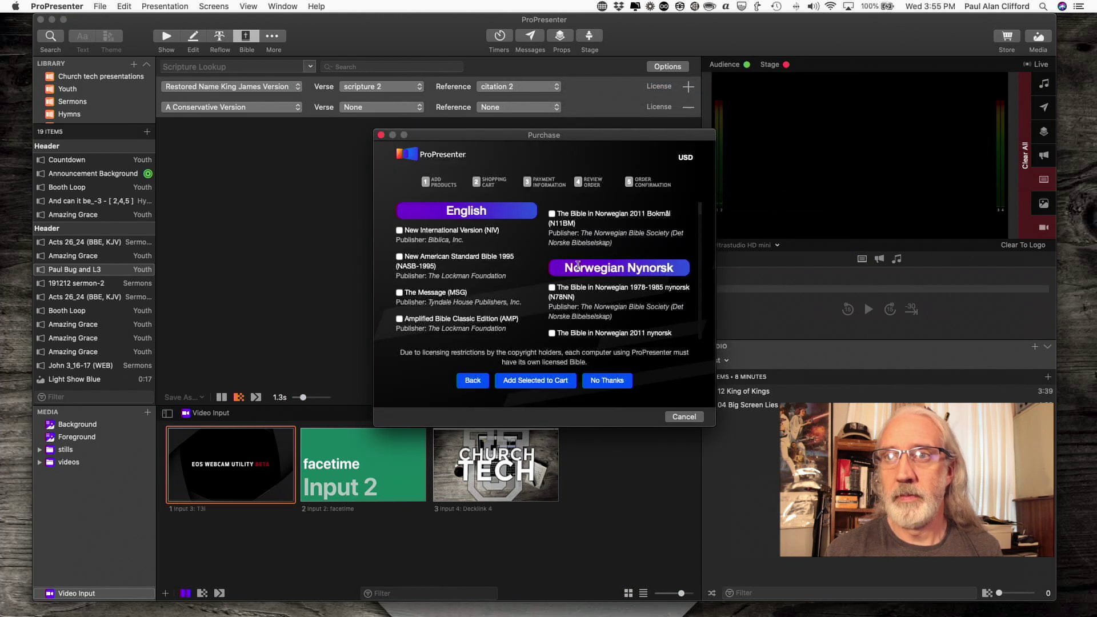
scroll(578, 265, down, 10)
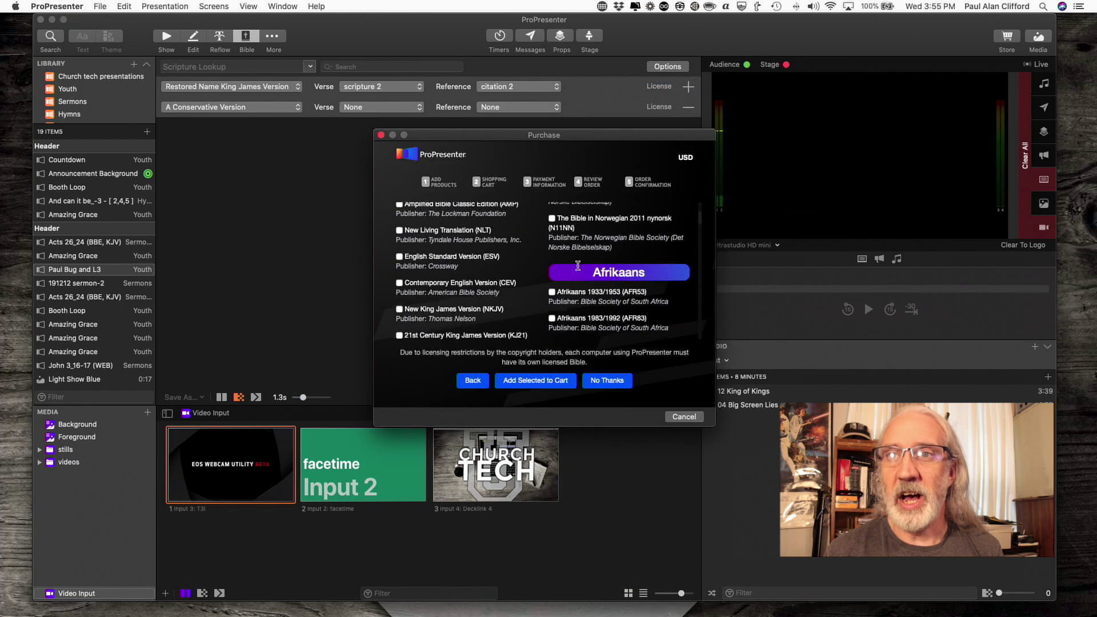
scroll(578, 268, down, 3)
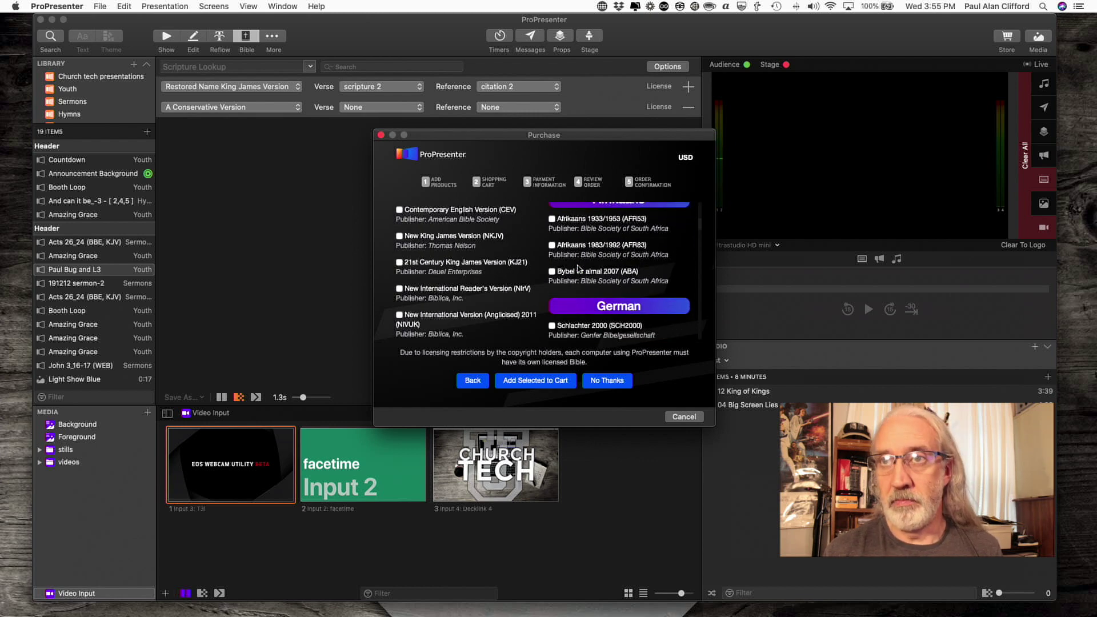
scroll(579, 269, down, 1)
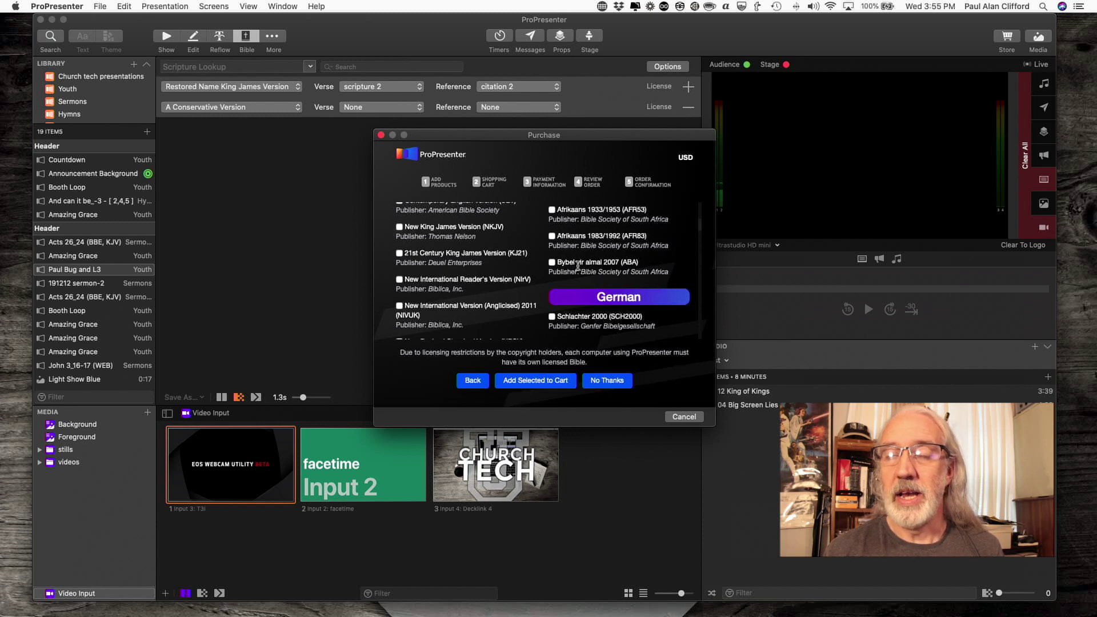
scroll(578, 265, up, 5)
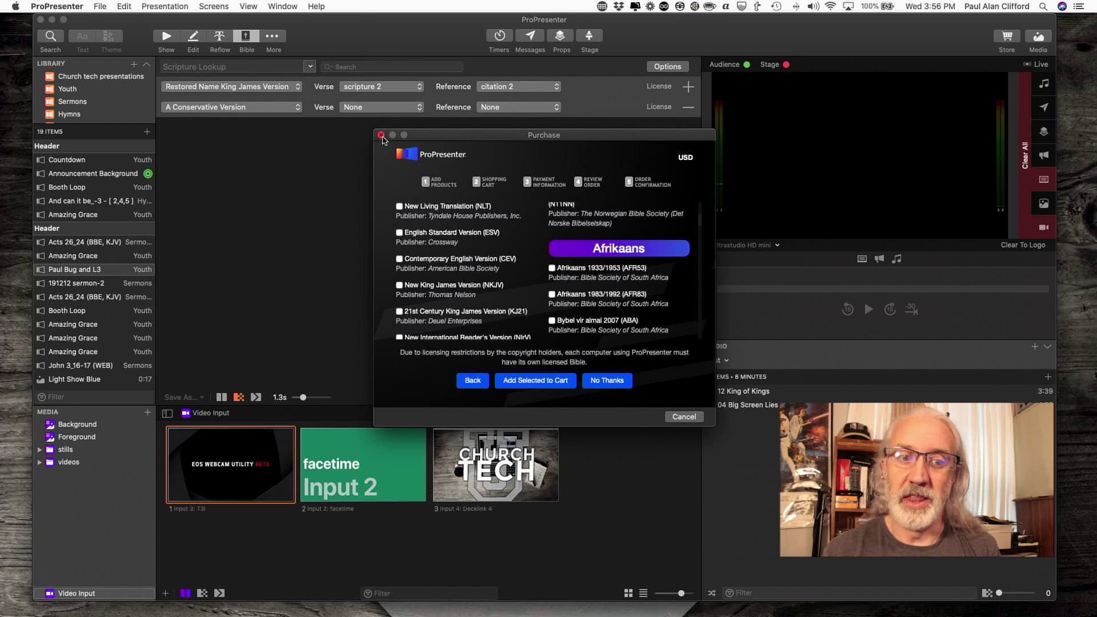
click(381, 136)
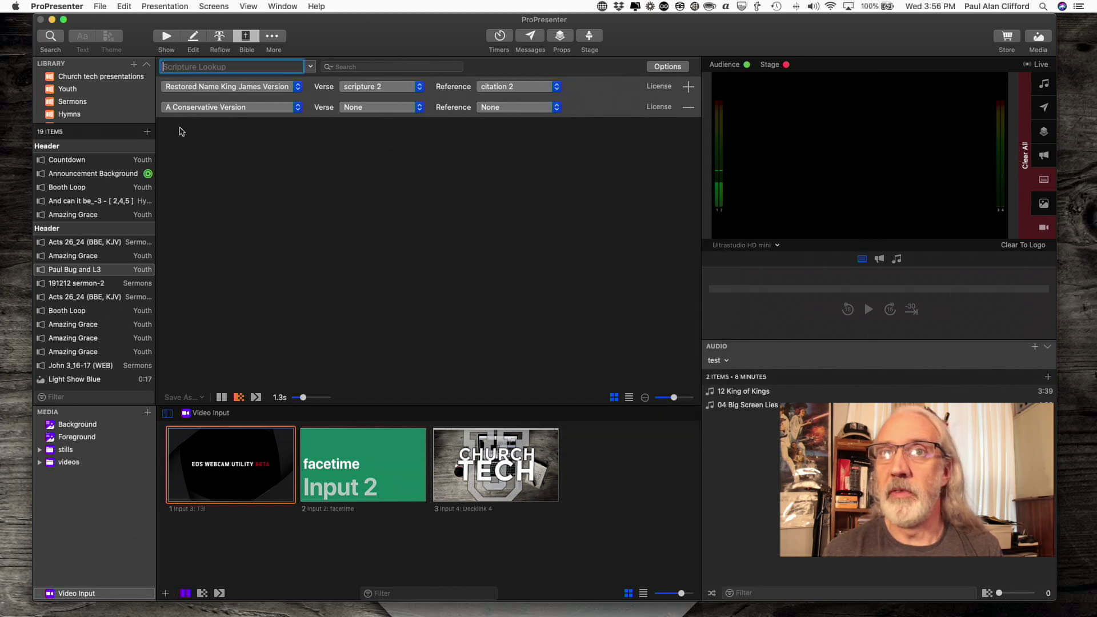
- Return to the show's slide grid and scroll to the 'And can it be' song
click(167, 37)
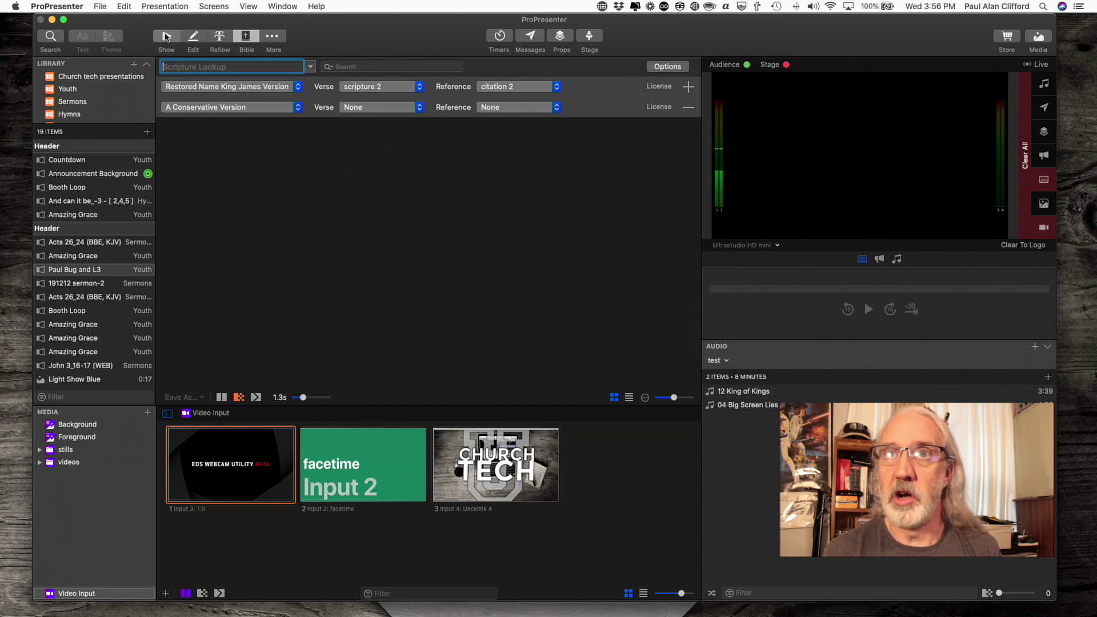
scroll(217, 144, up, 15)
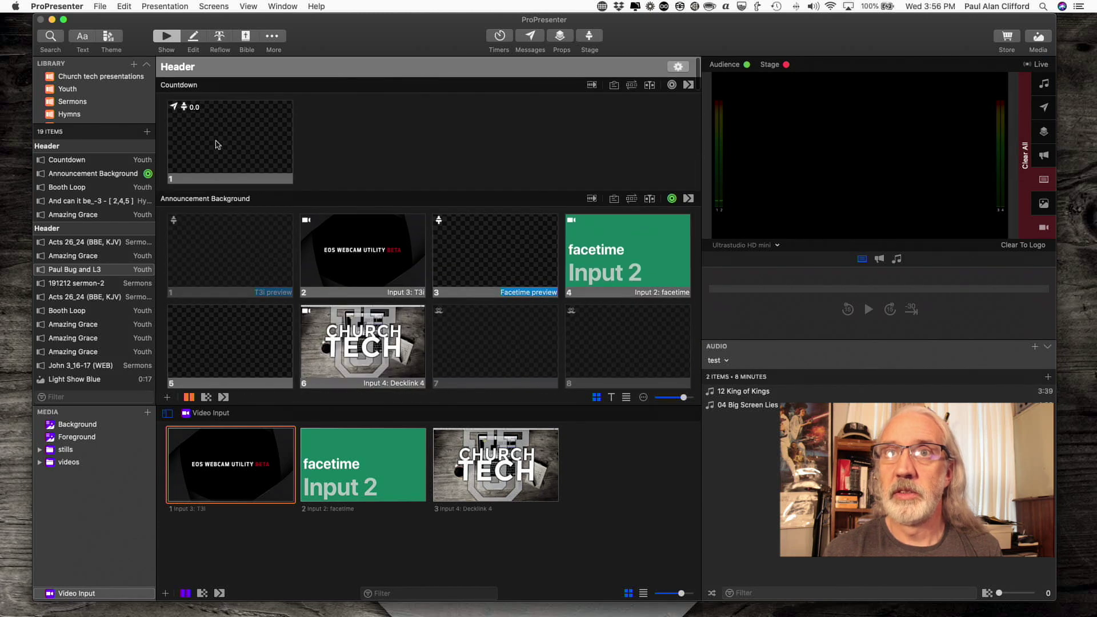
scroll(216, 144, down, 15)
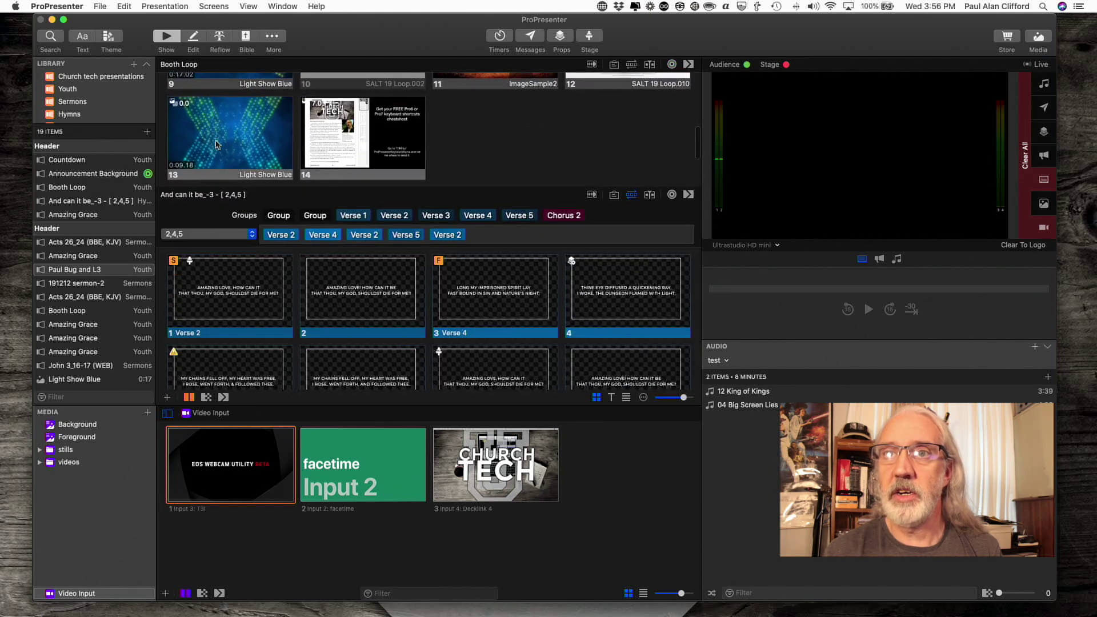
scroll(218, 145, down, 2)
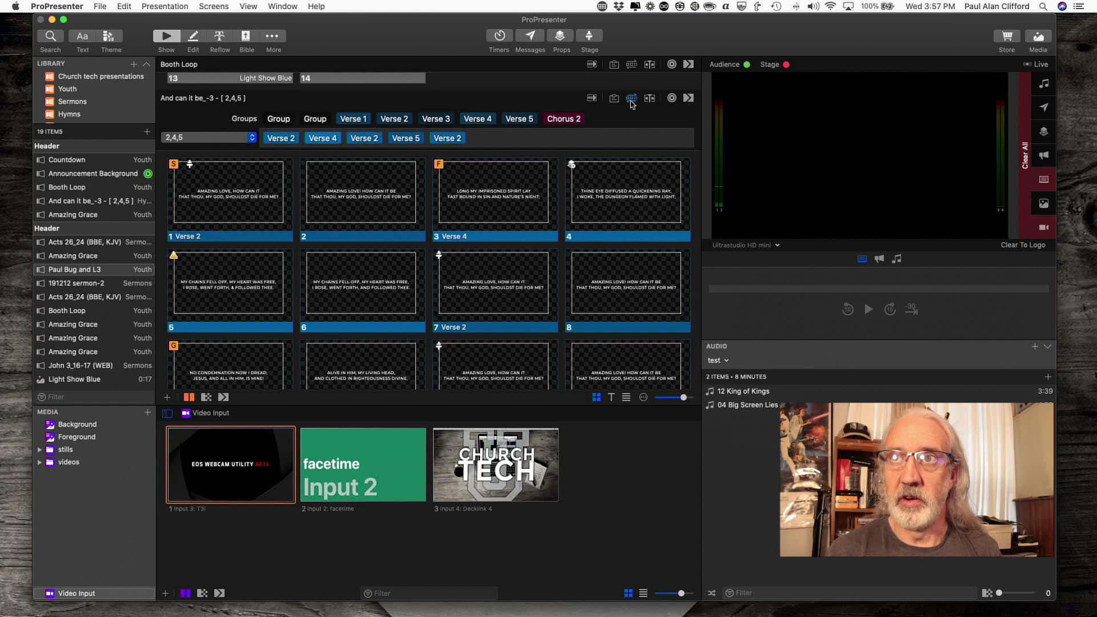
- Toggle the arrangement bar off and on, and move the first Verse 2 to the arrangement's end
click(632, 100)
click(632, 100)
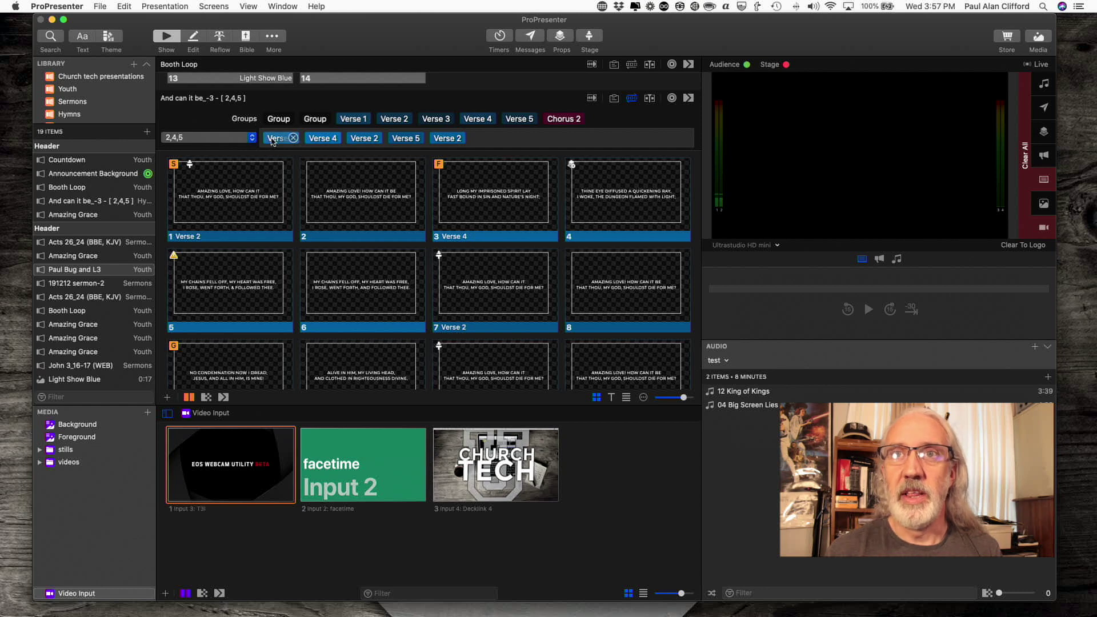
mouse_move(343, 139)
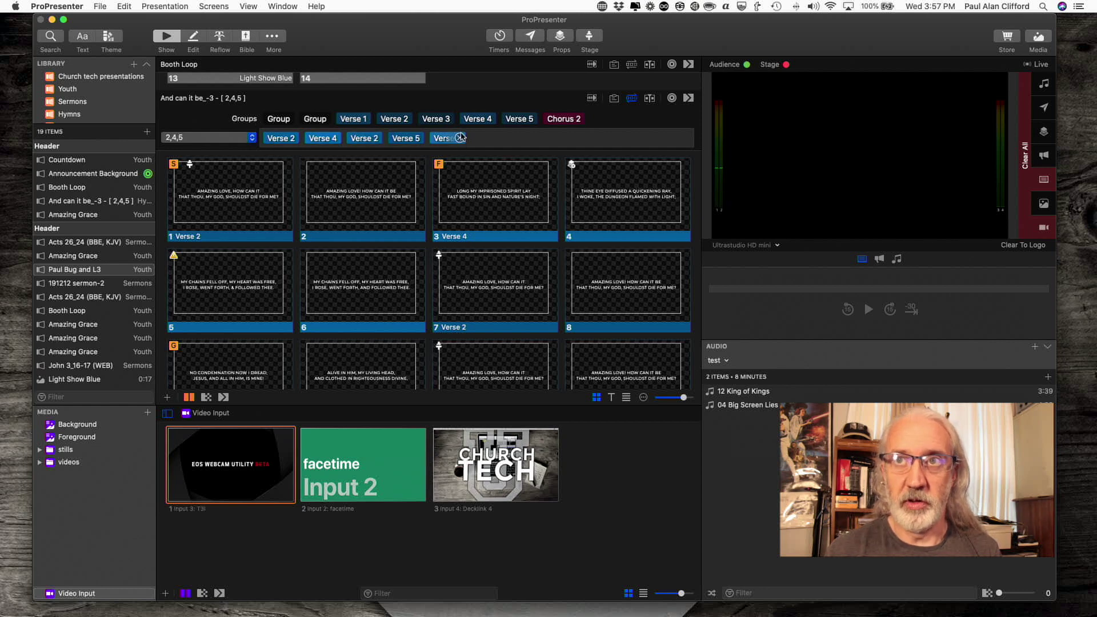
mouse_move(291, 143)
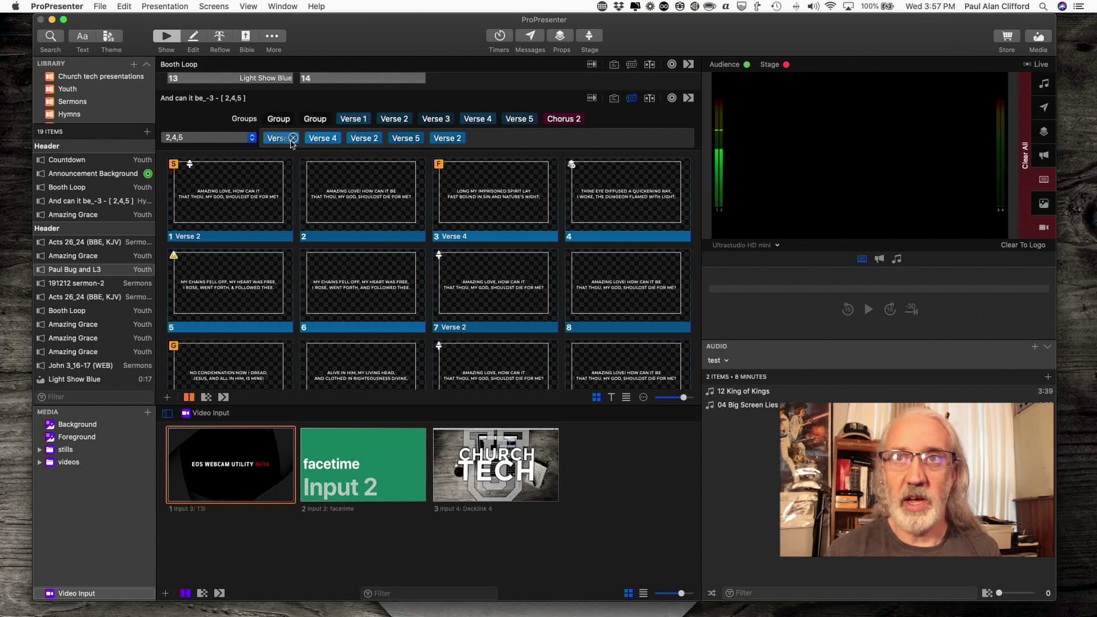
drag(271, 140, 482, 145)
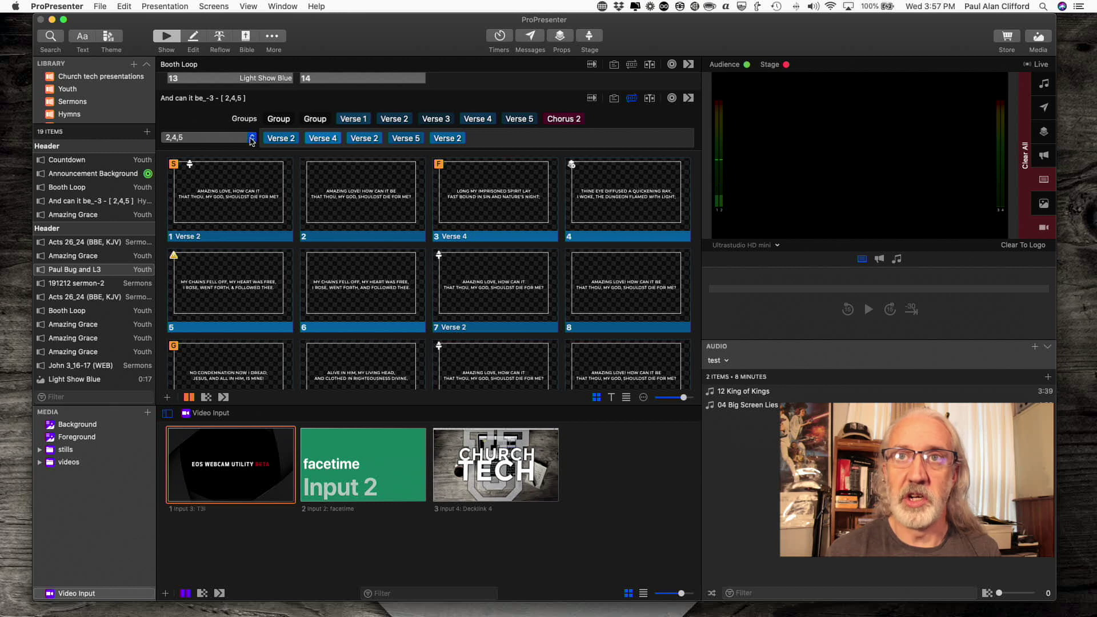
click(251, 138)
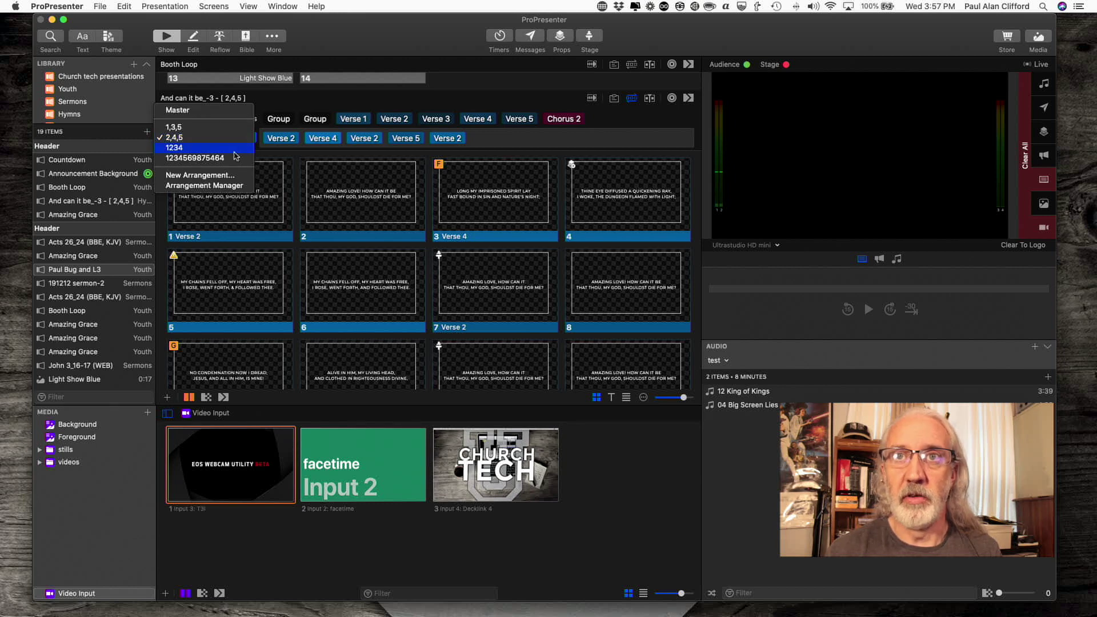
- Switch 'And can it be' to the 1234 arrangement: Verse 1, Verse 2, Verse 4, Chorus 2
click(195, 147)
mouse_move(410, 141)
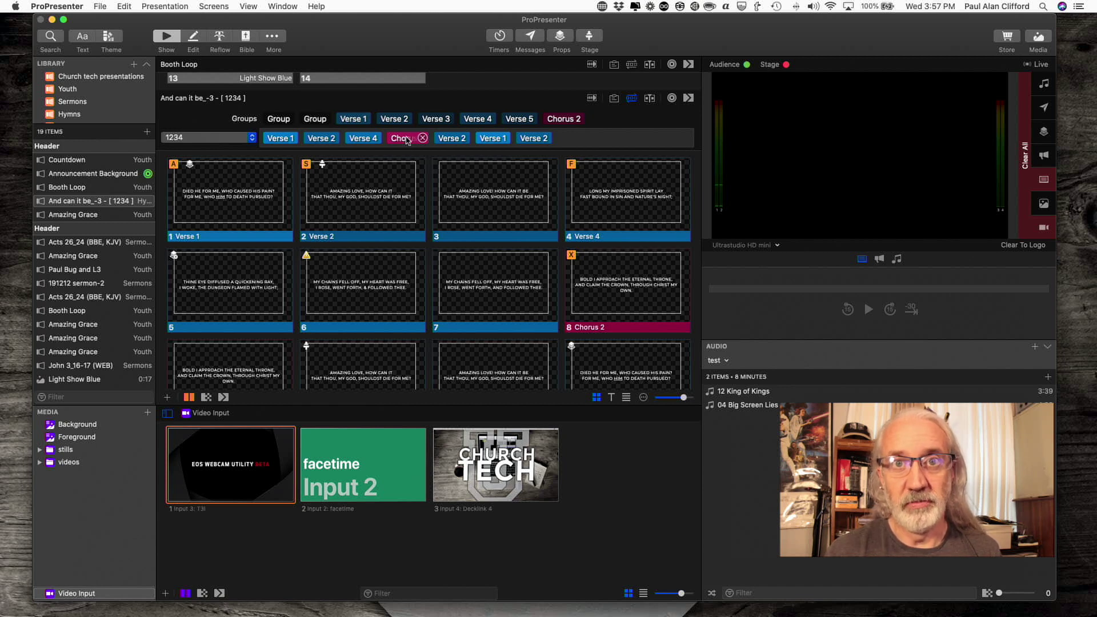
mouse_move(371, 141)
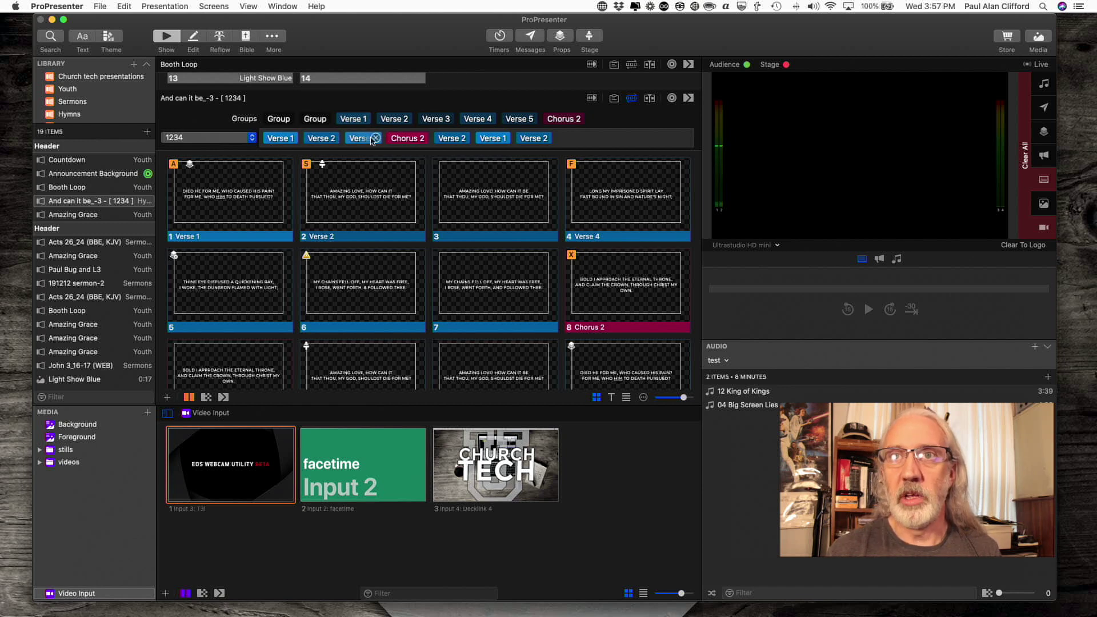
mouse_move(303, 136)
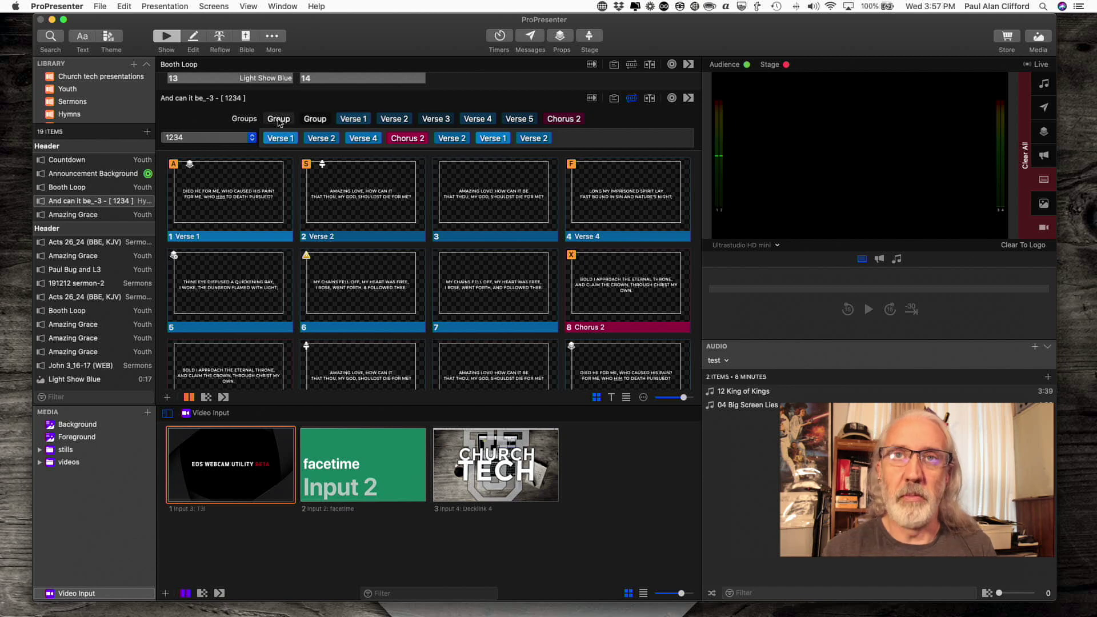
- Open Preferences > Inputs and move the Input window fully into view
click(74, 6)
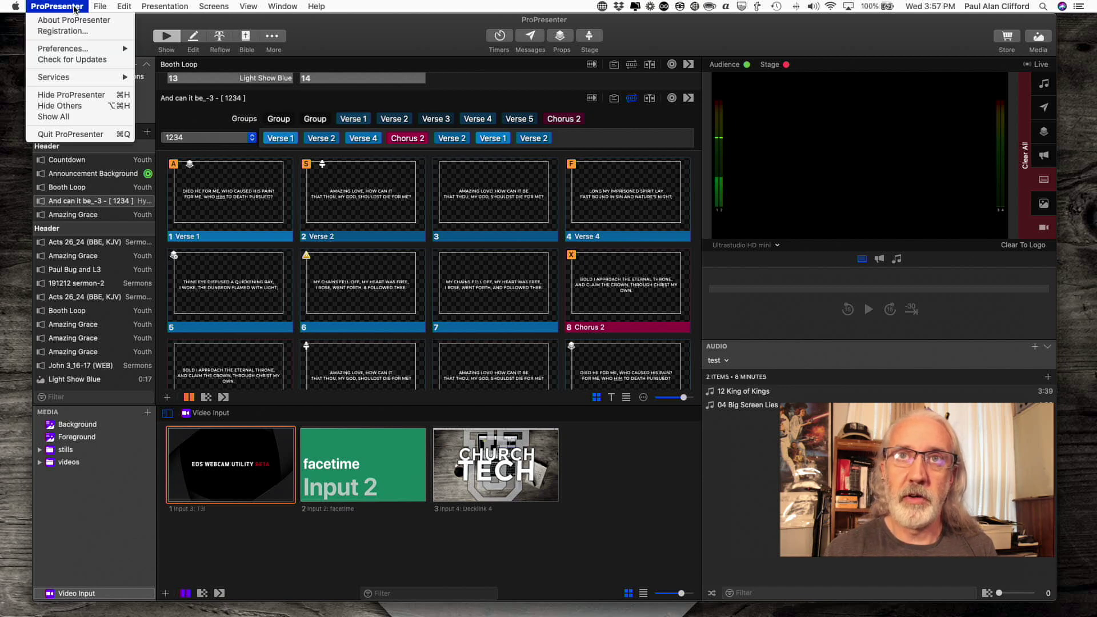
mouse_move(75, 53)
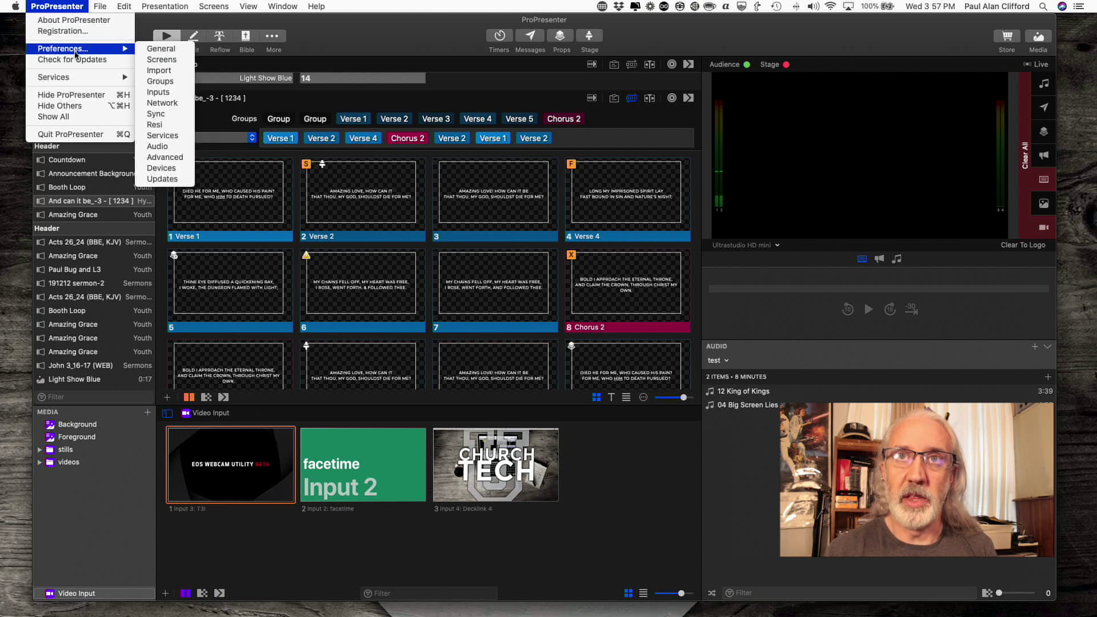
click(158, 93)
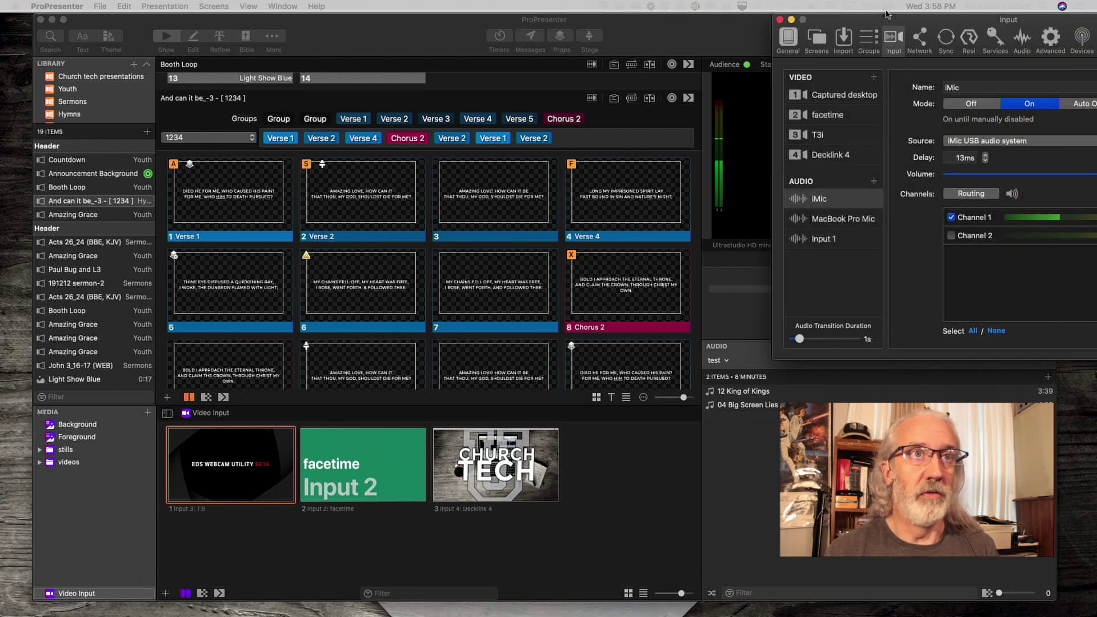
drag(863, 18, 471, 103)
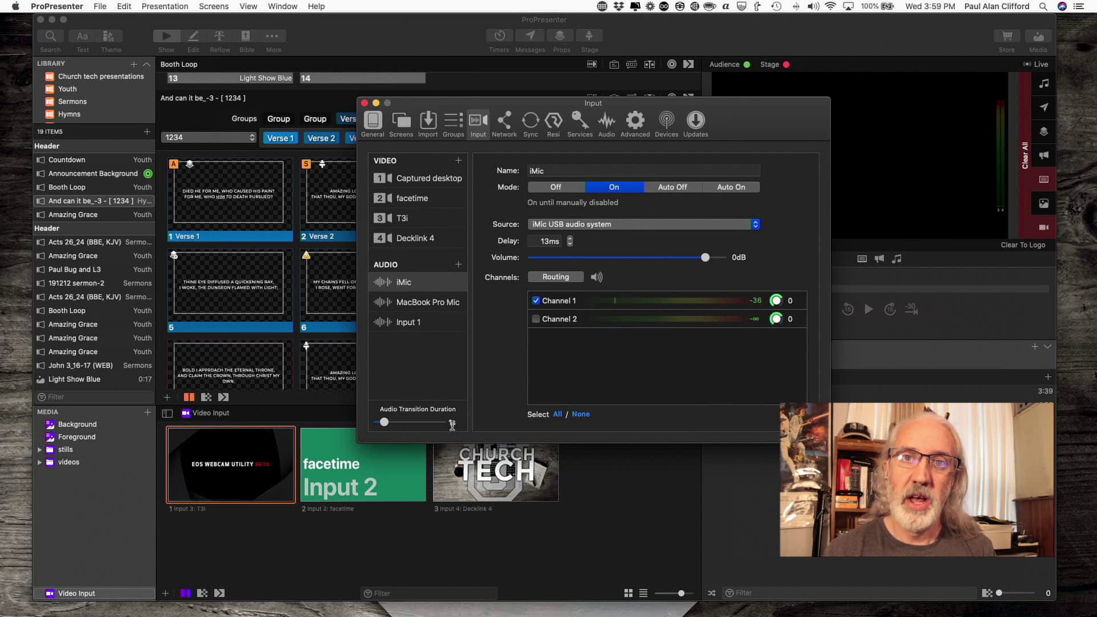
- Set the Audio Transition Duration to 5.3s, then return it to 0s
click(412, 423)
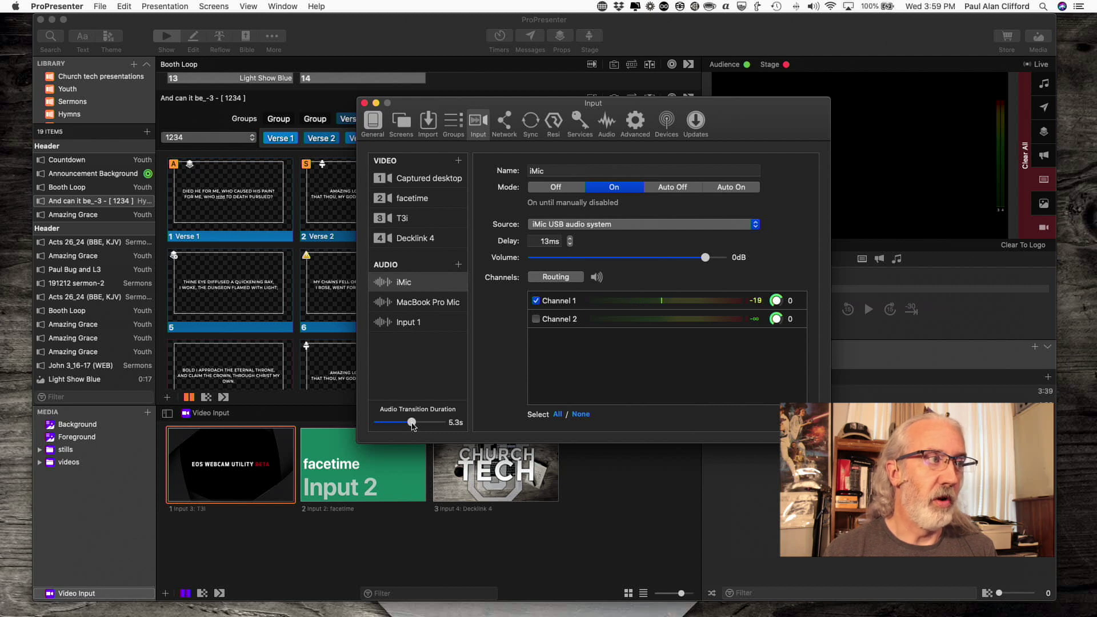
drag(412, 423, 359, 425)
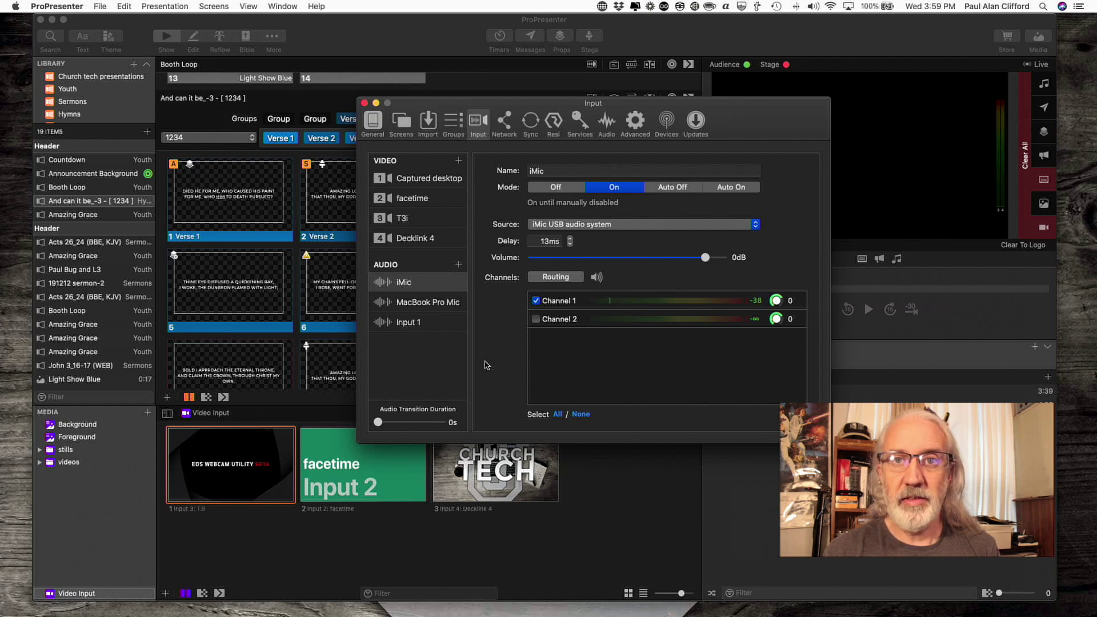
- Close Preferences, open the Action Palette from slide 7, and add Audio Bin Playlist to the bottom-left slide
click(365, 104)
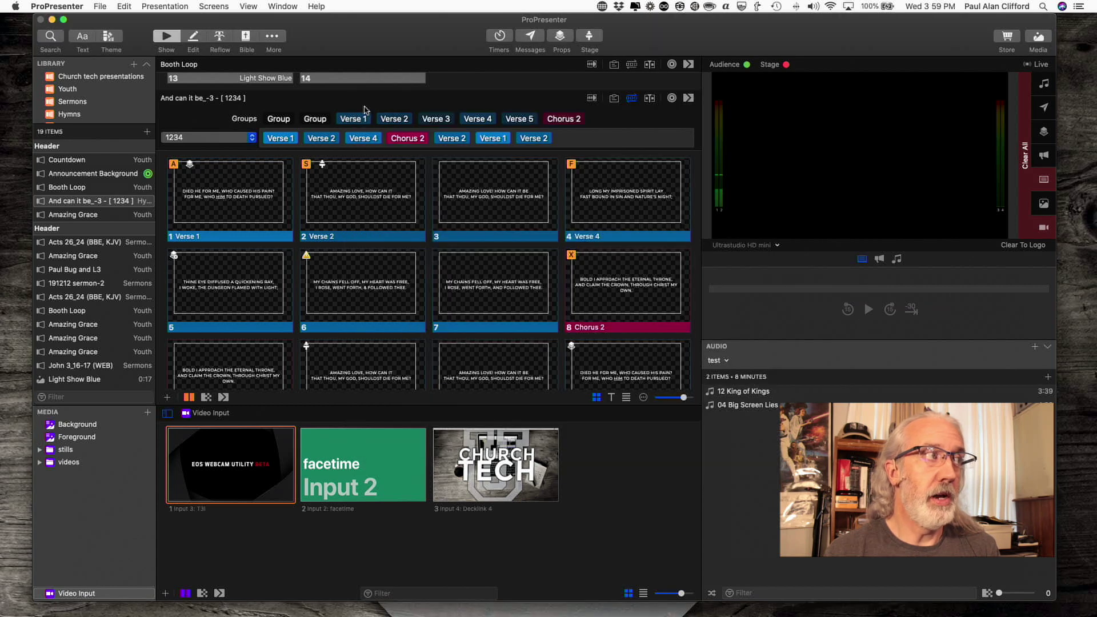
right_click(480, 292)
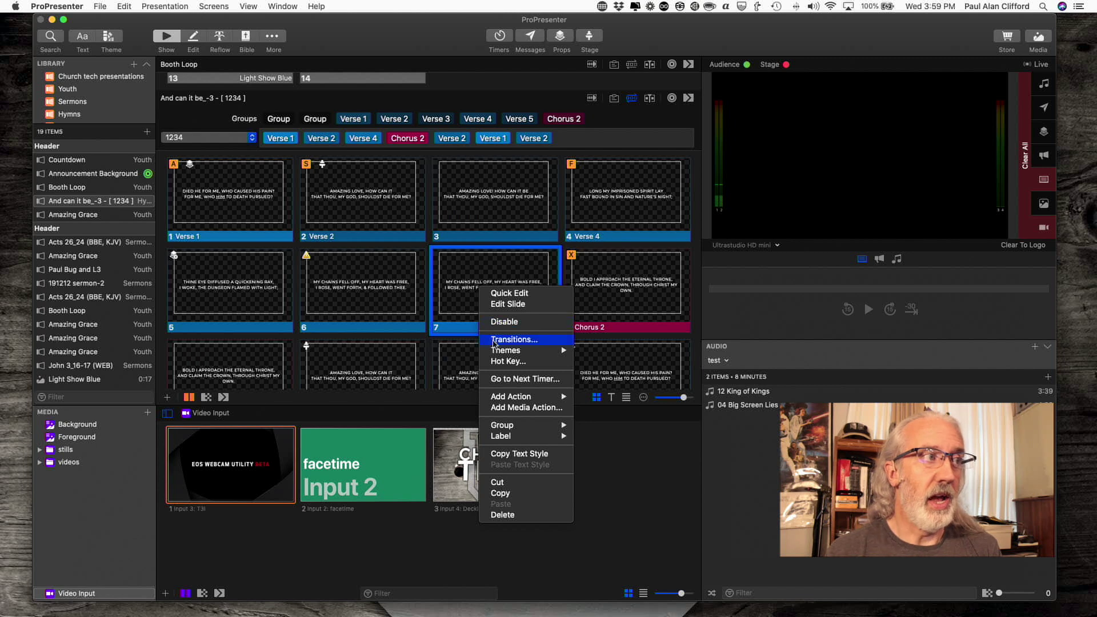
mouse_move(512, 394)
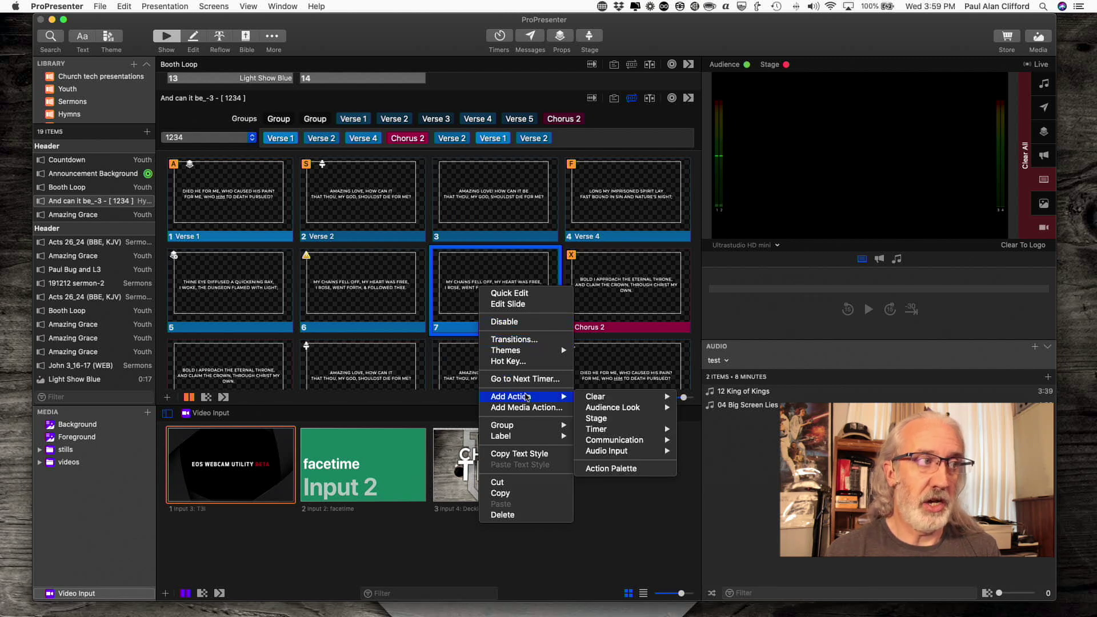
click(644, 469)
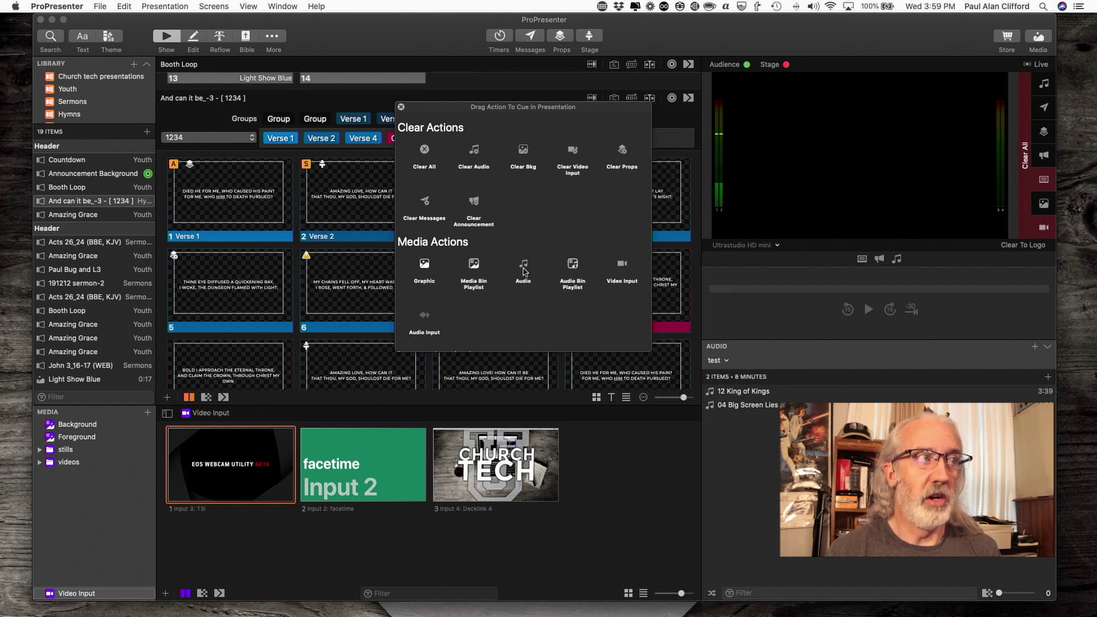
drag(573, 270, 236, 361)
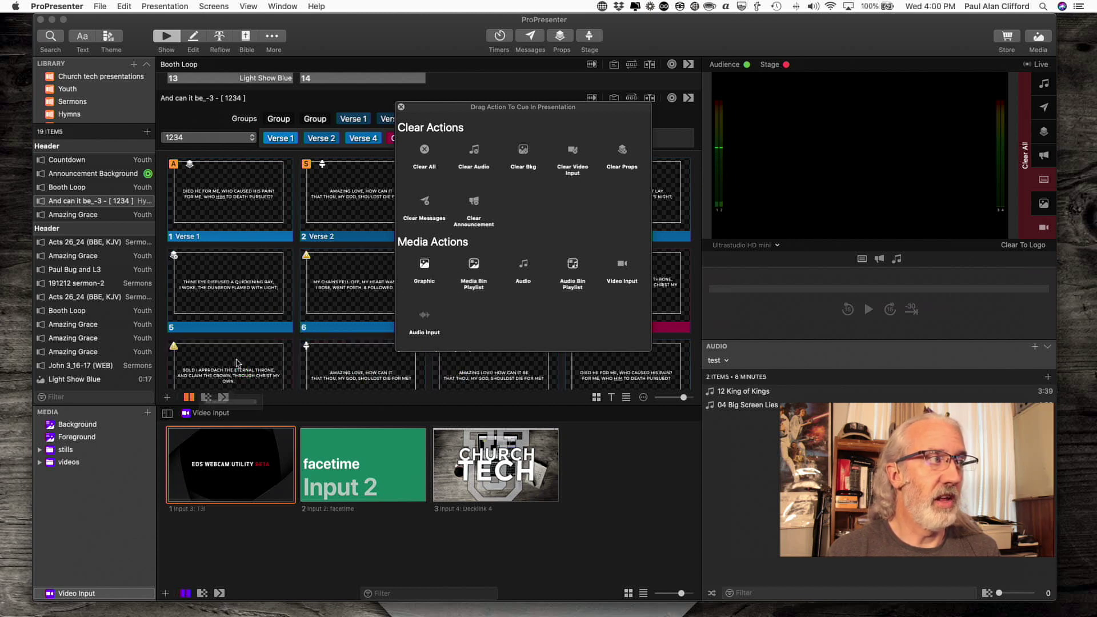
- Set the slide's Audio Bin Playlist action to play the 'test' playlist
click(281, 420)
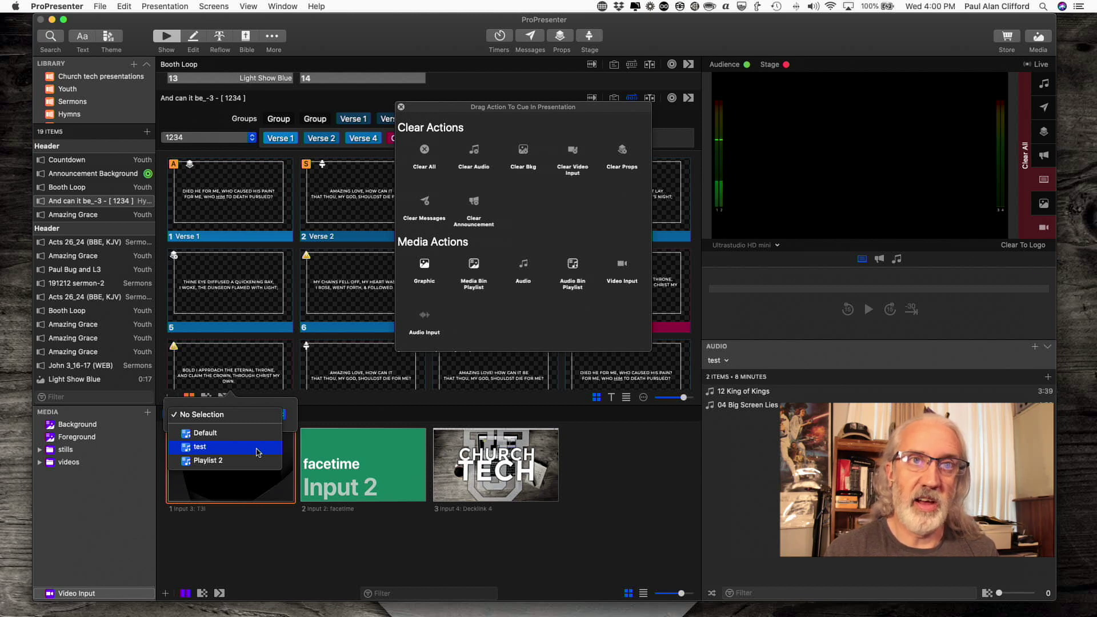
click(256, 446)
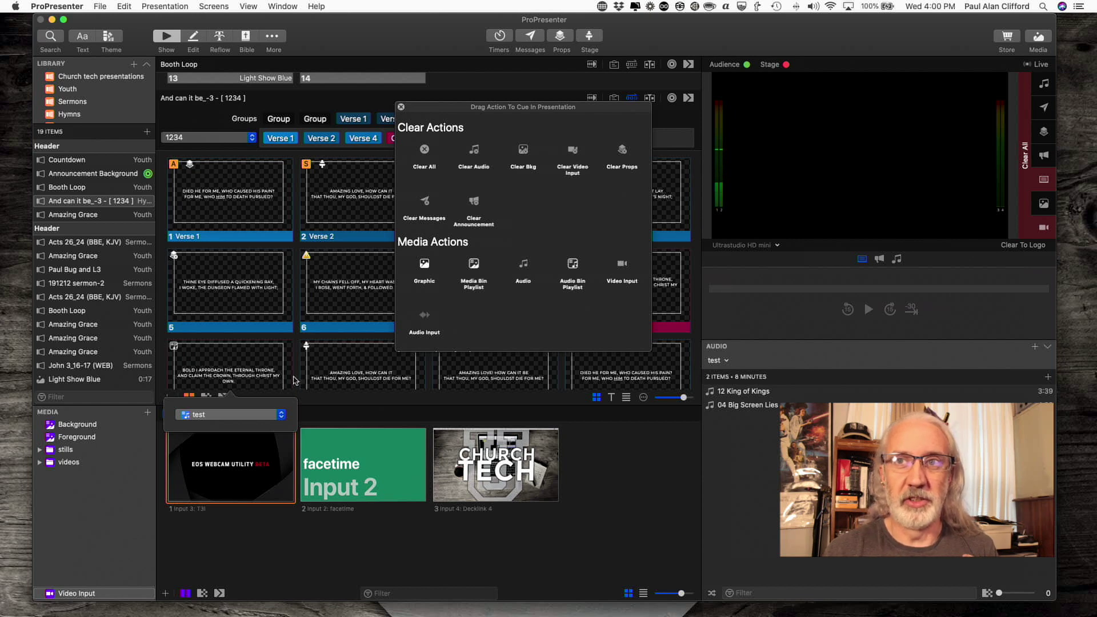
click(294, 381)
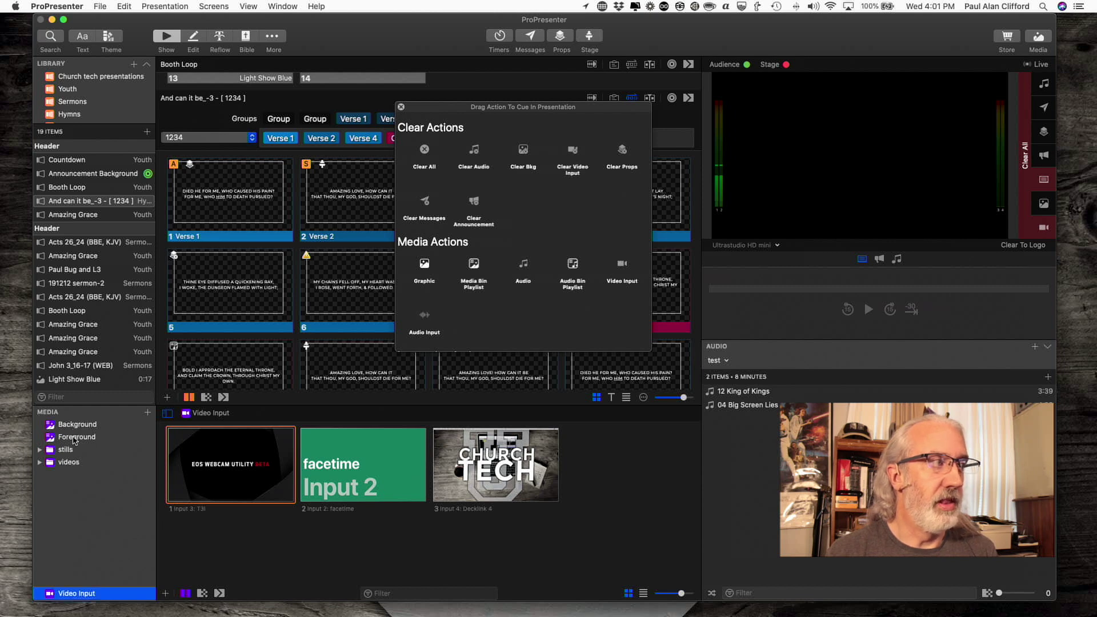
- Switch the media bin to Background images, expand and collapse the videos folder, and close the palette
click(74, 438)
click(78, 425)
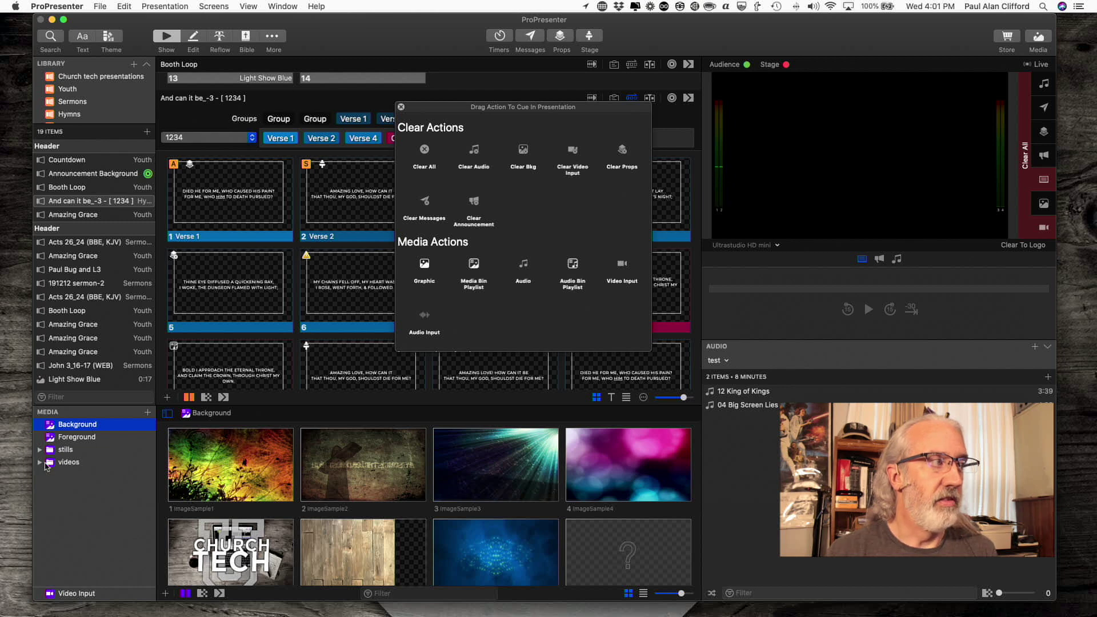
click(39, 464)
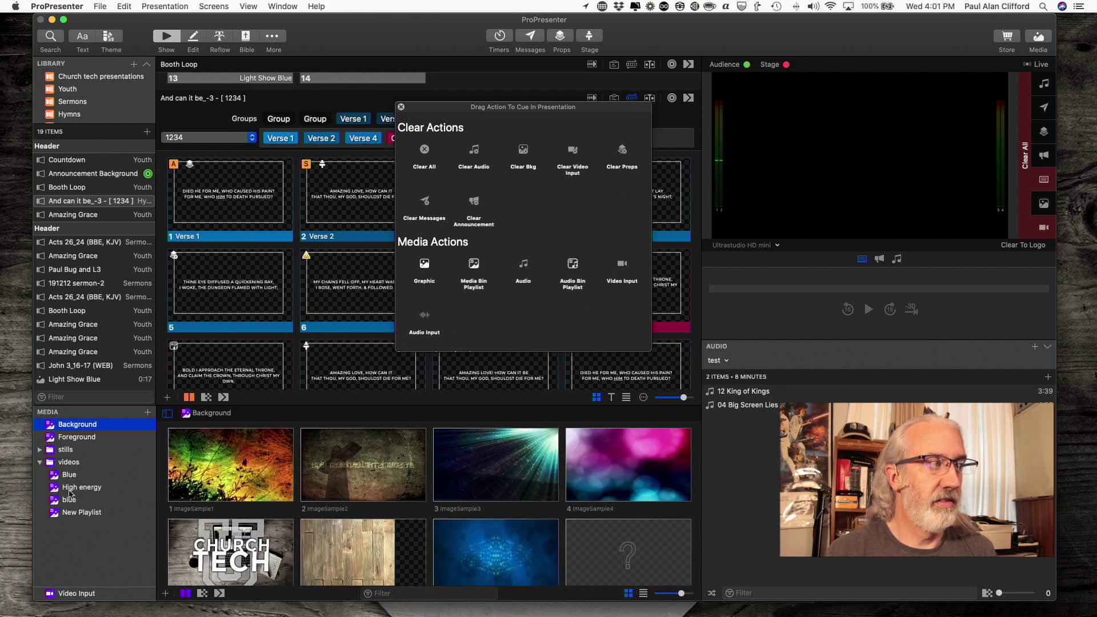
click(39, 462)
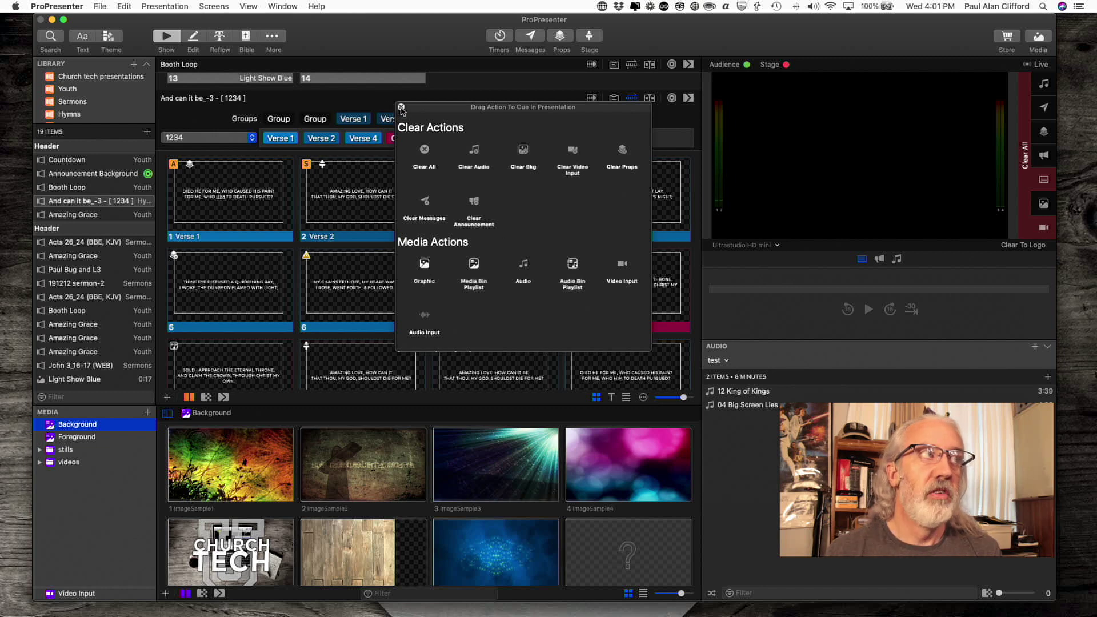
click(401, 107)
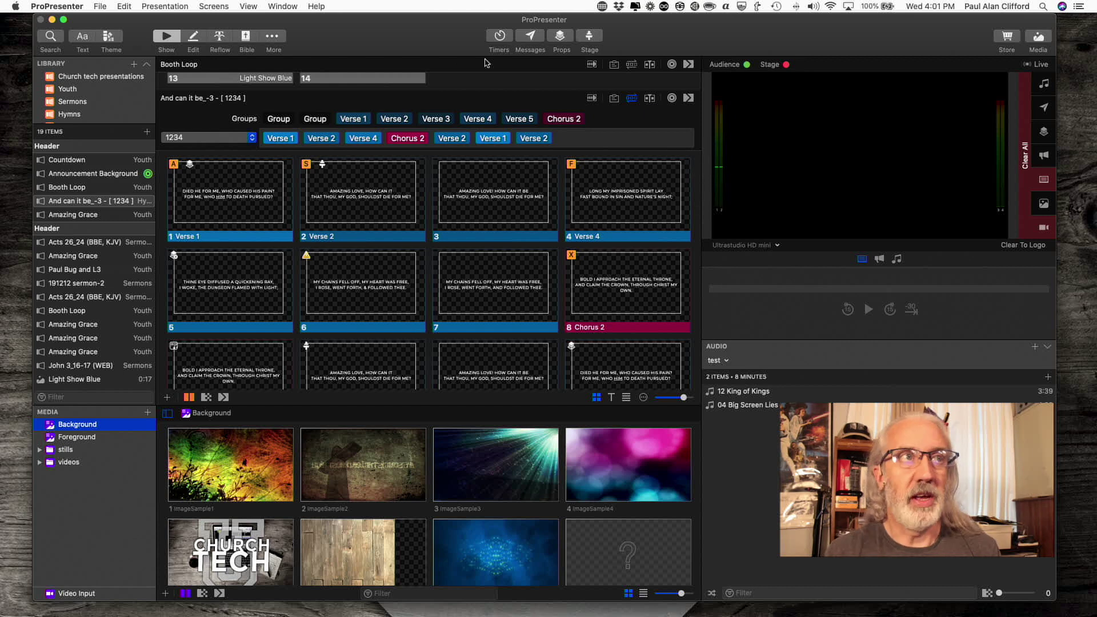
- Review Capture Settings from the Live menu, keeping Program as source and Disk as destination
click(1027, 65)
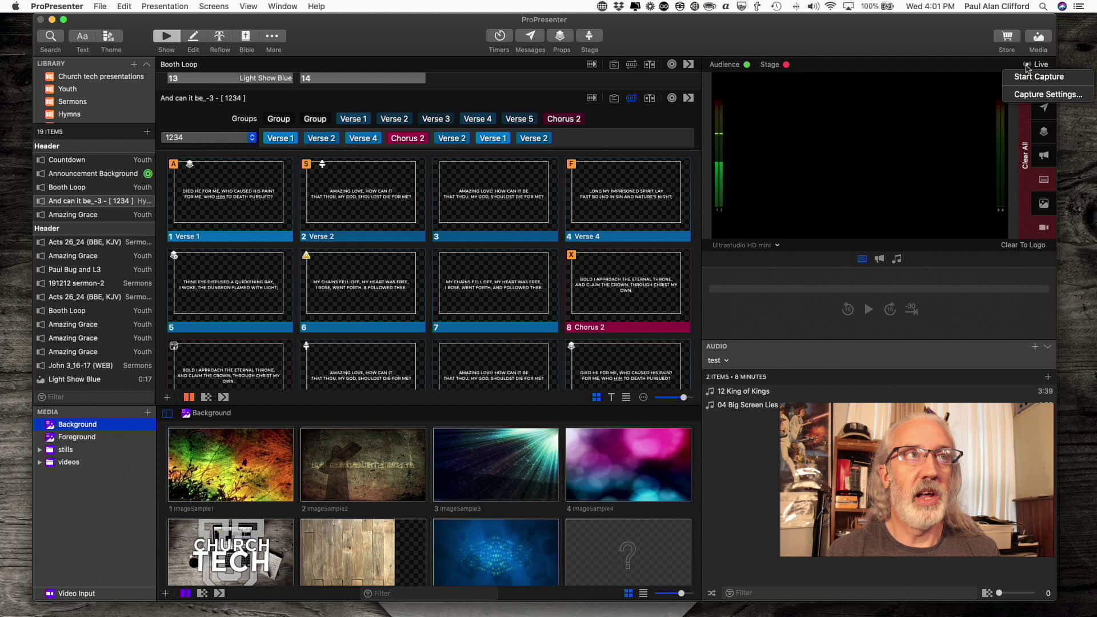
click(1017, 91)
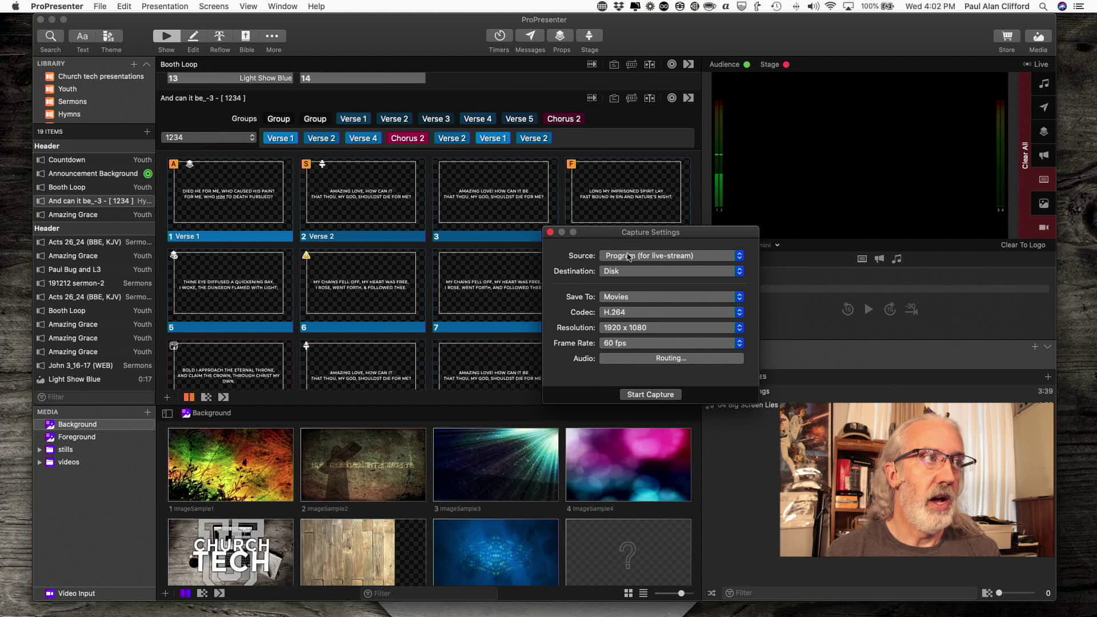
click(740, 257)
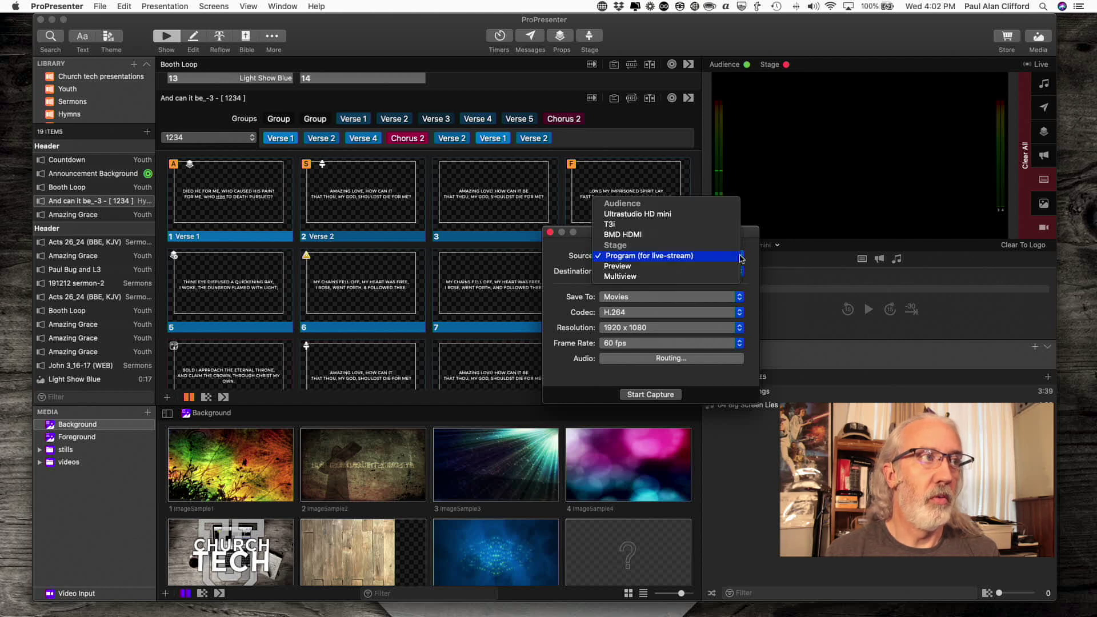
click(741, 257)
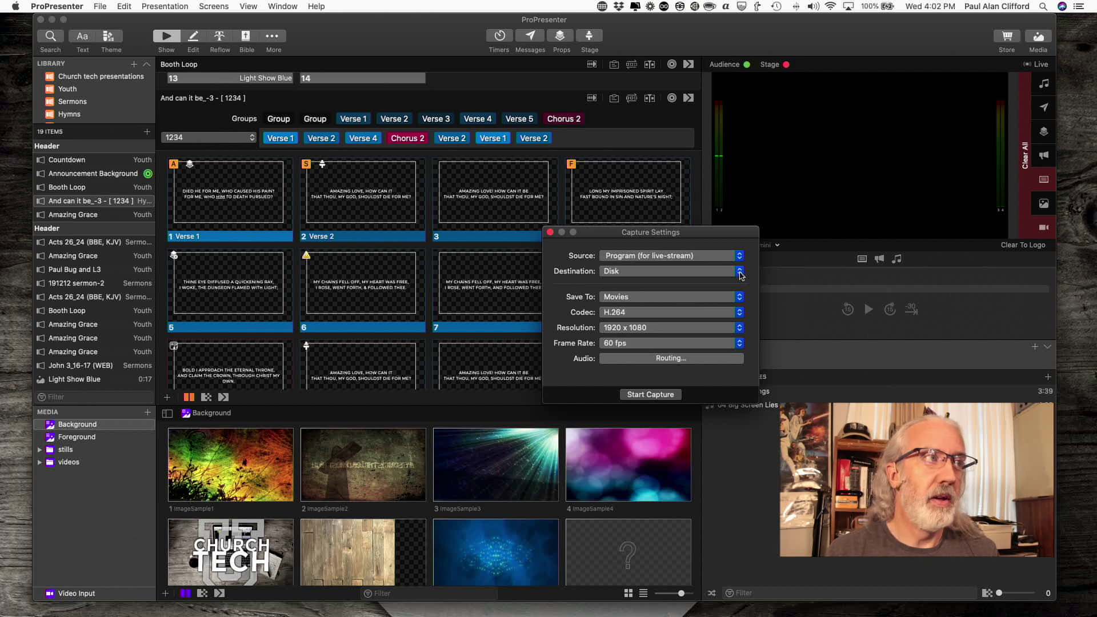
click(742, 274)
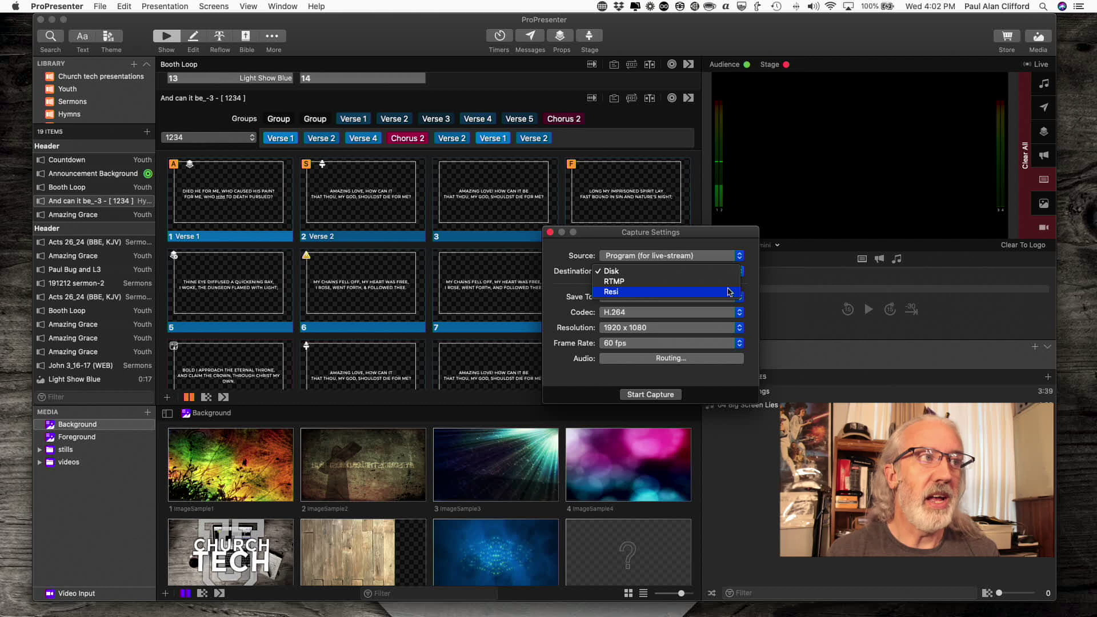
click(750, 284)
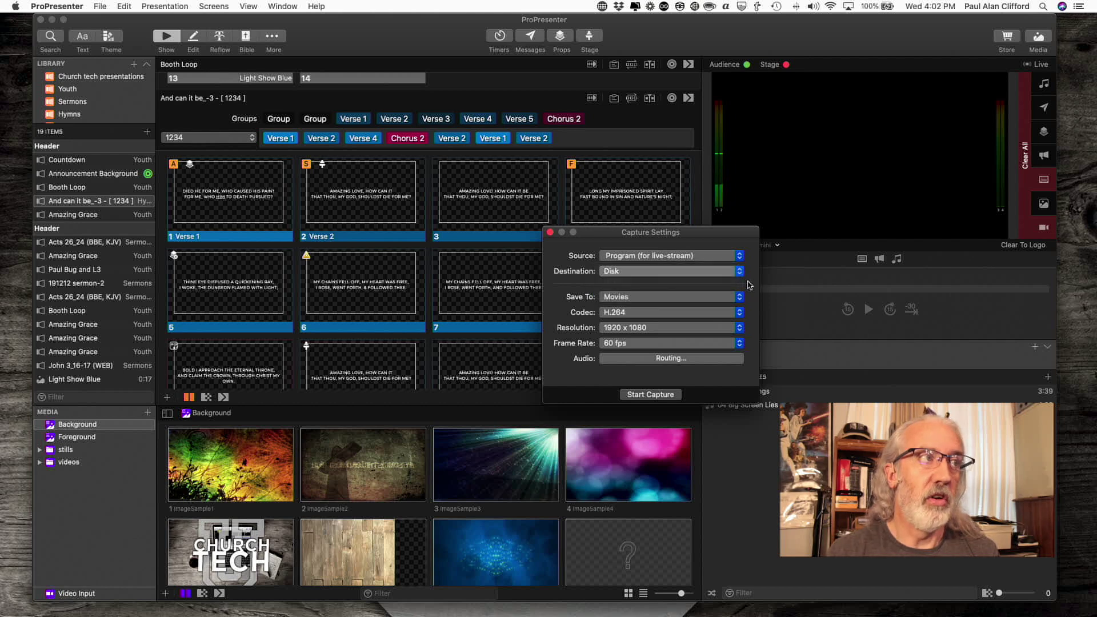
click(551, 233)
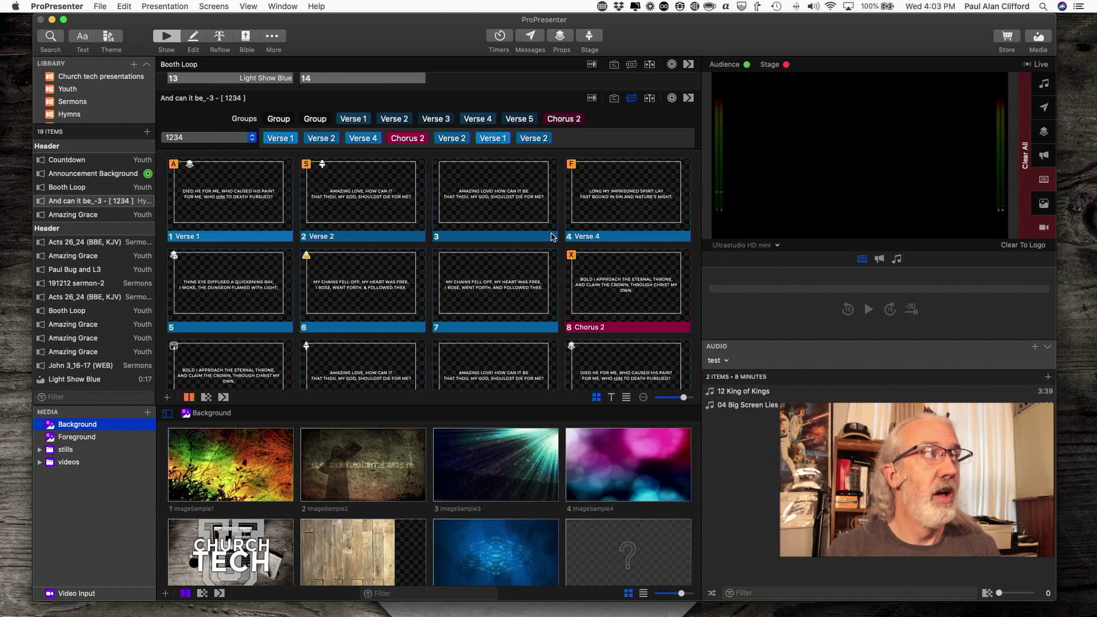
- Open the ProPresenter application menu
click(81, 7)
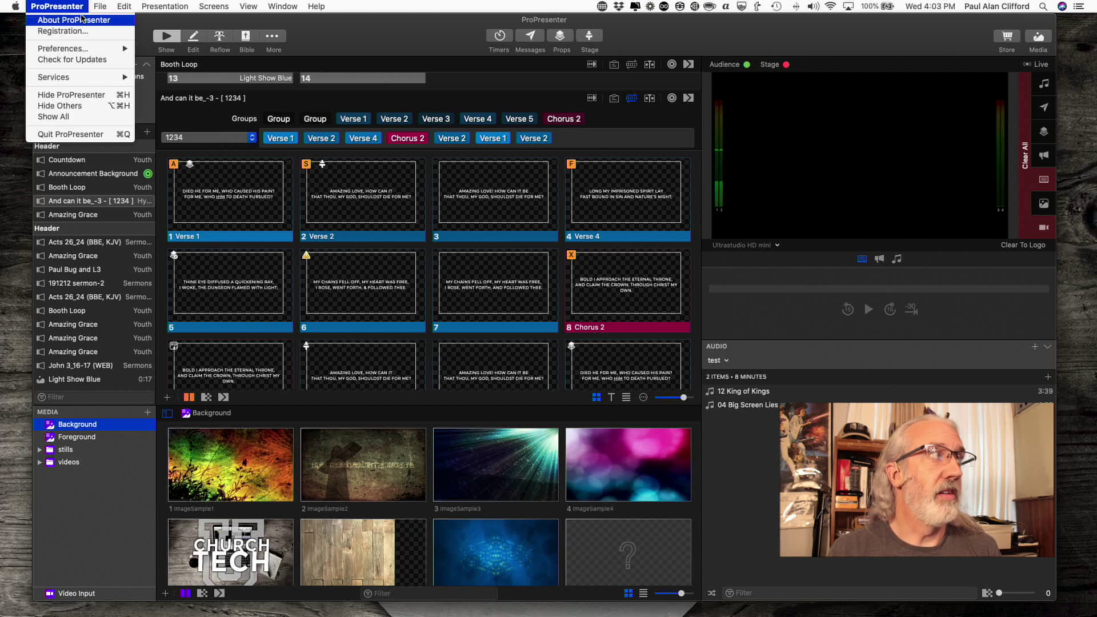
- Open Preferences > Resi to view the active account and Office encoder version 1.1.4
mouse_move(88, 50)
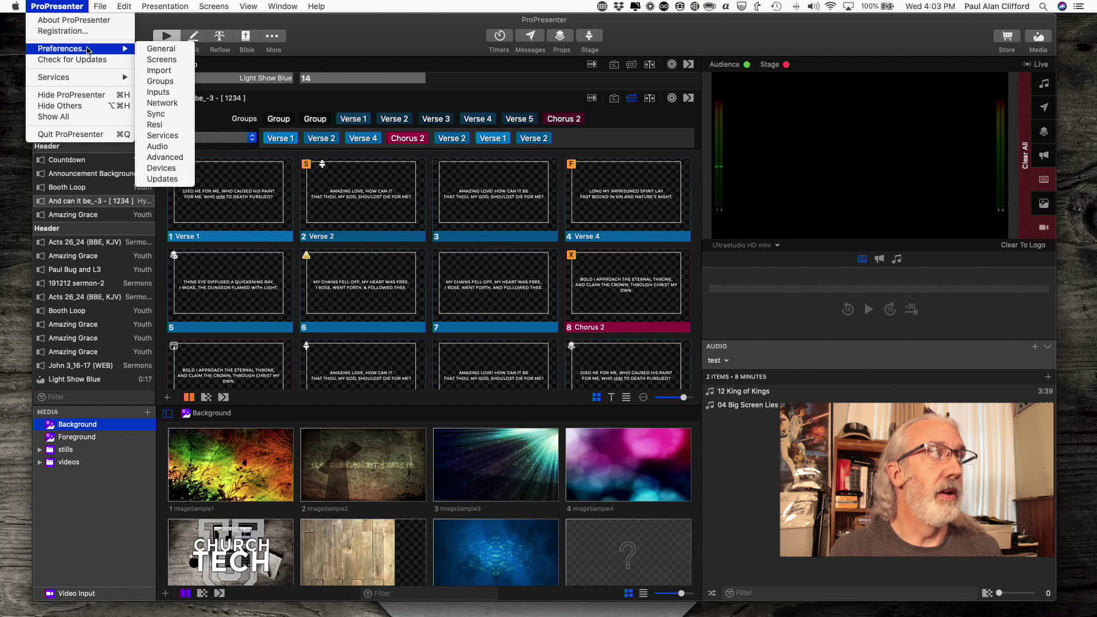
click(156, 126)
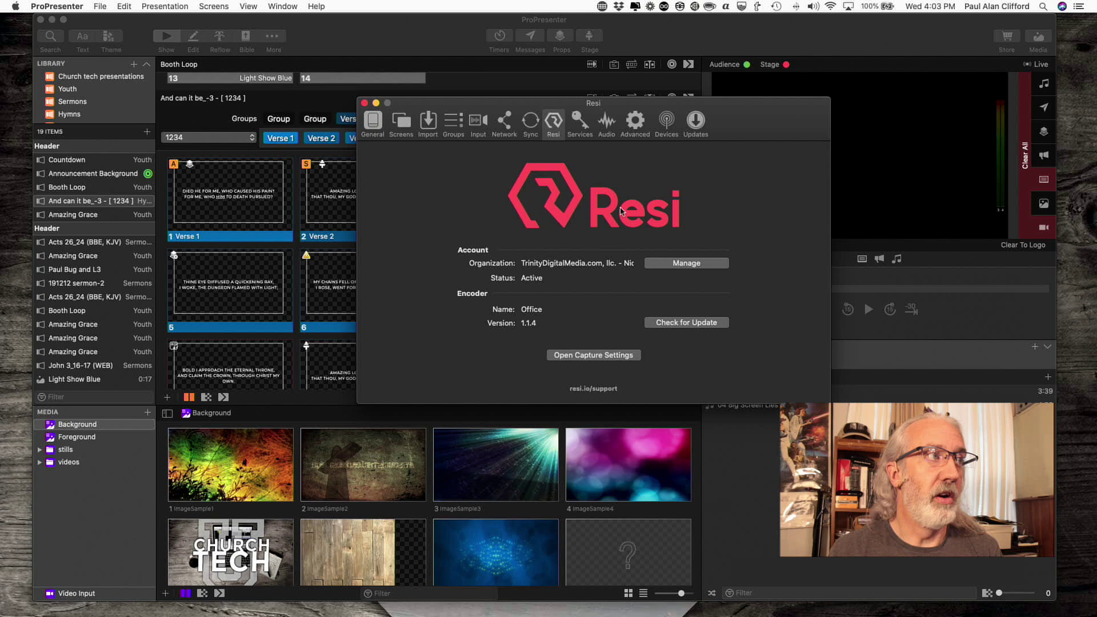